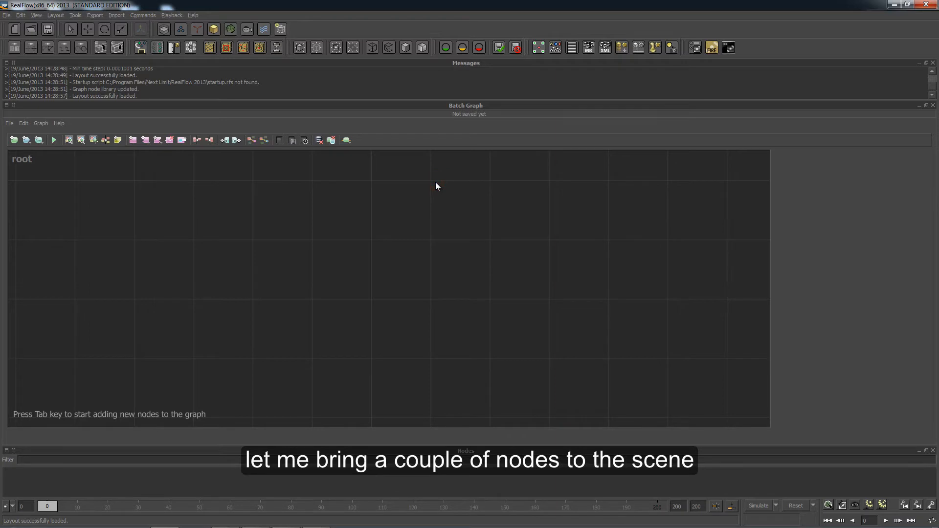
Add two Constant Real nodes to the batch graph and stack the second directly below the first.
key(Tab)
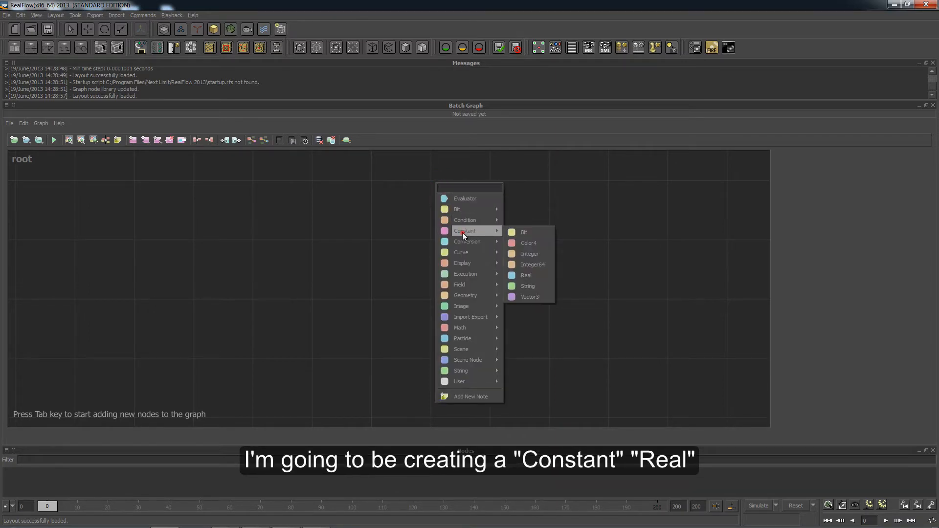
click(462, 233)
click(527, 273)
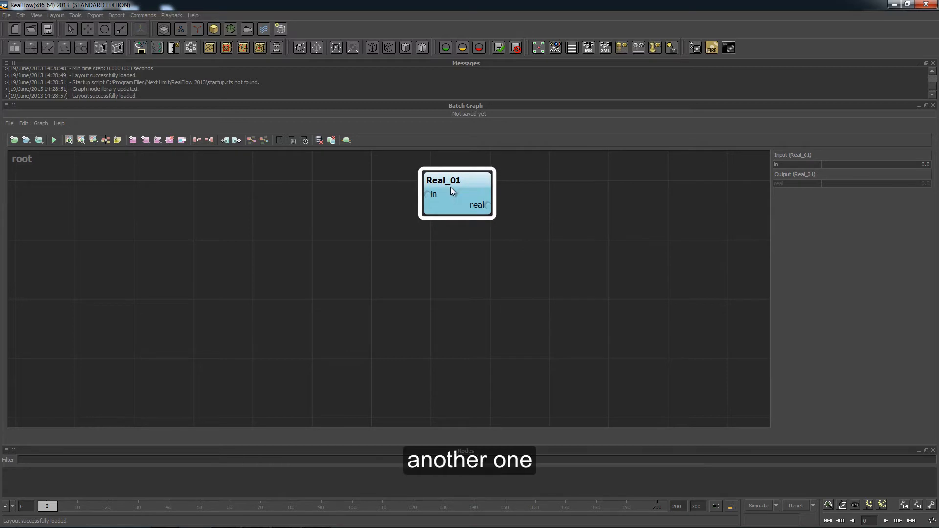
key(Tab)
mouse_move(495, 271)
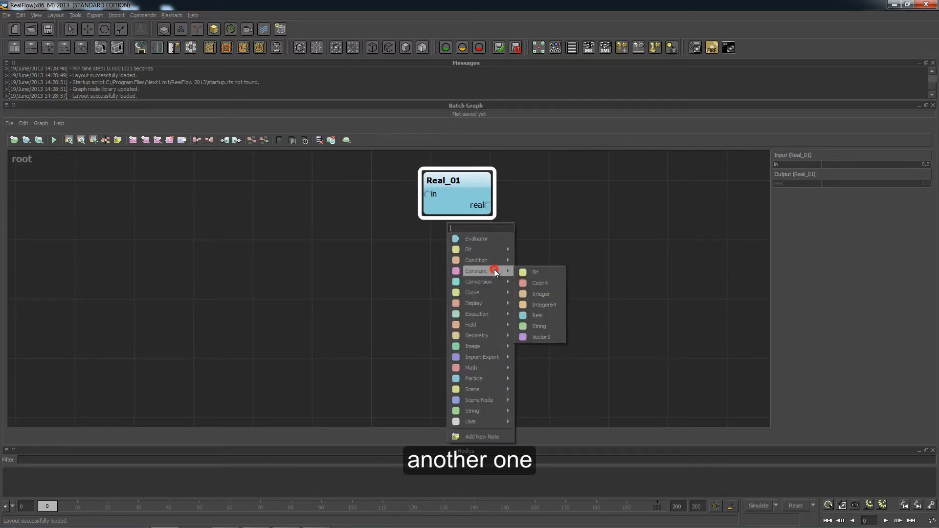
click(527, 316)
drag(486, 256, 465, 250)
Add two Constant Integer nodes to the graph, stacked one above the other below the Real nodes.
click(453, 325)
key(Tab)
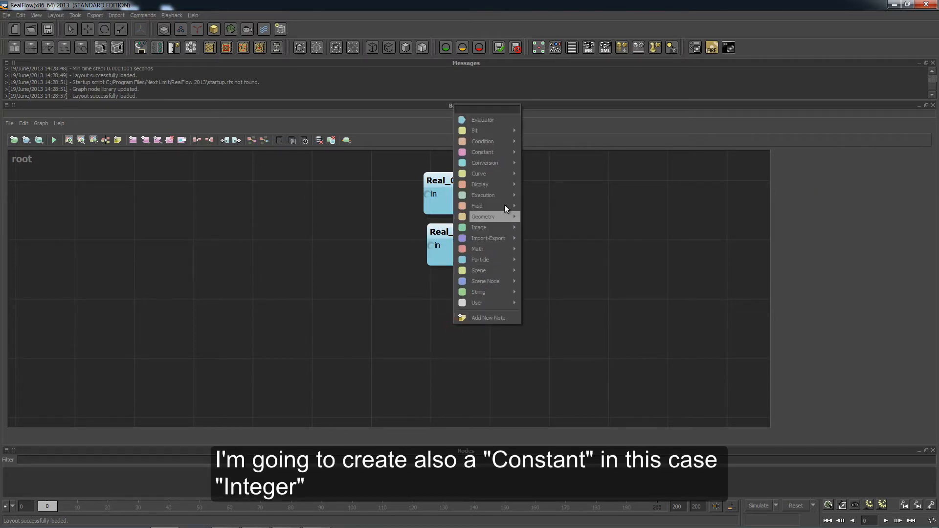
click(503, 153)
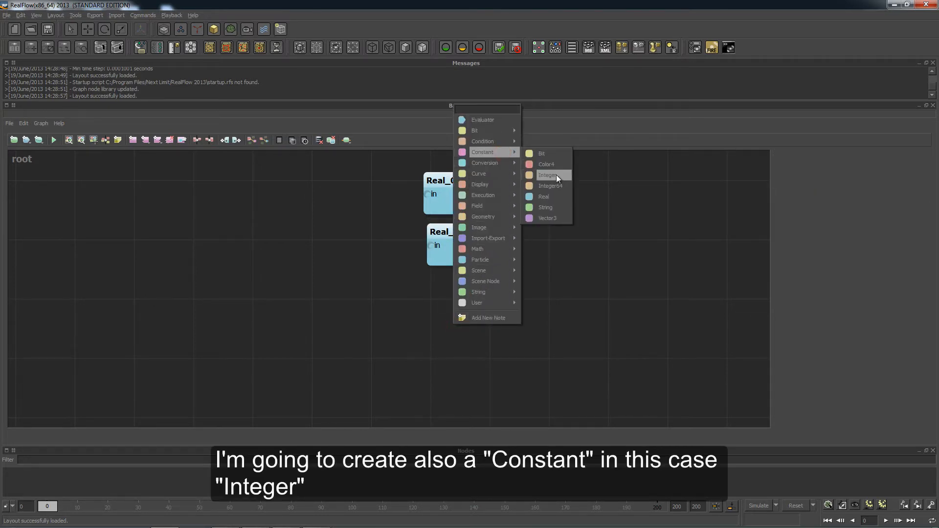
click(557, 175)
drag(463, 353, 439, 333)
key(Tab)
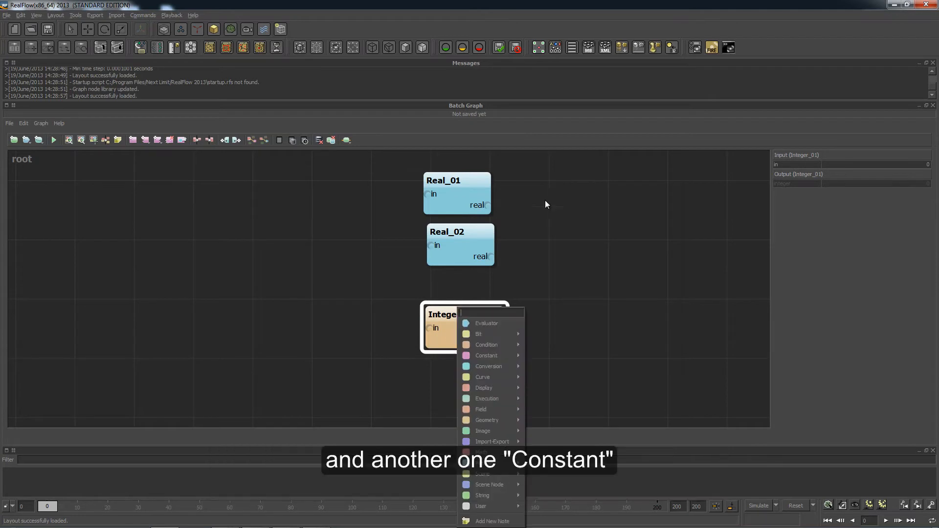
click(493, 353)
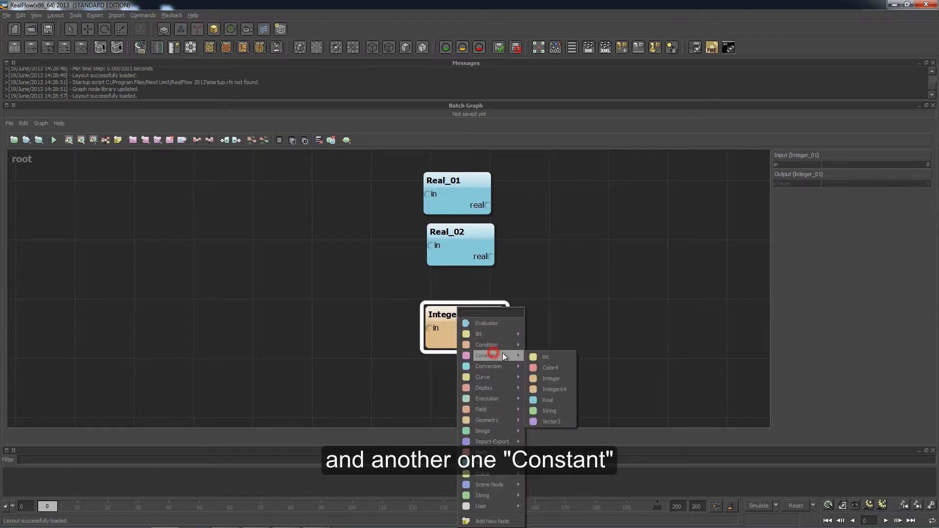
click(550, 379)
drag(509, 359, 483, 386)
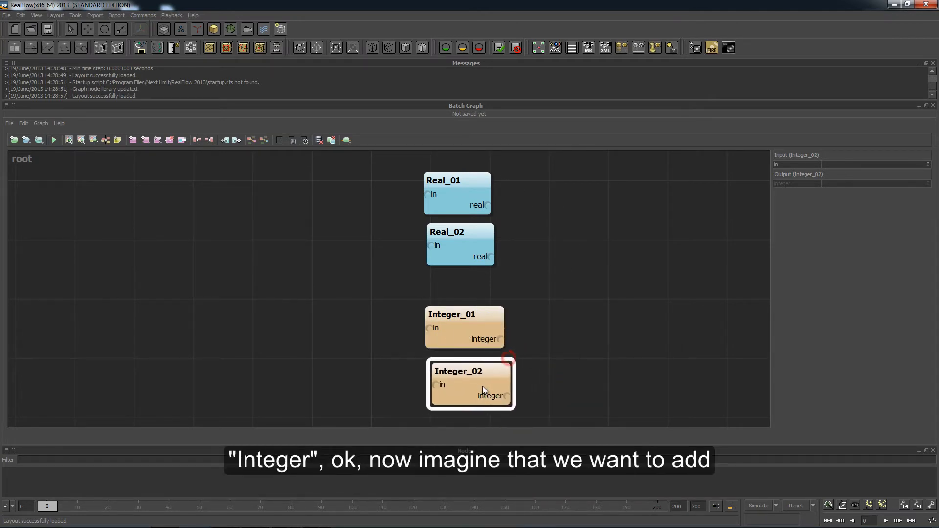
Select the two Real nodes as a pair, then align Integer_02 under Integer_01 and select both Integer nodes.
click(471, 201)
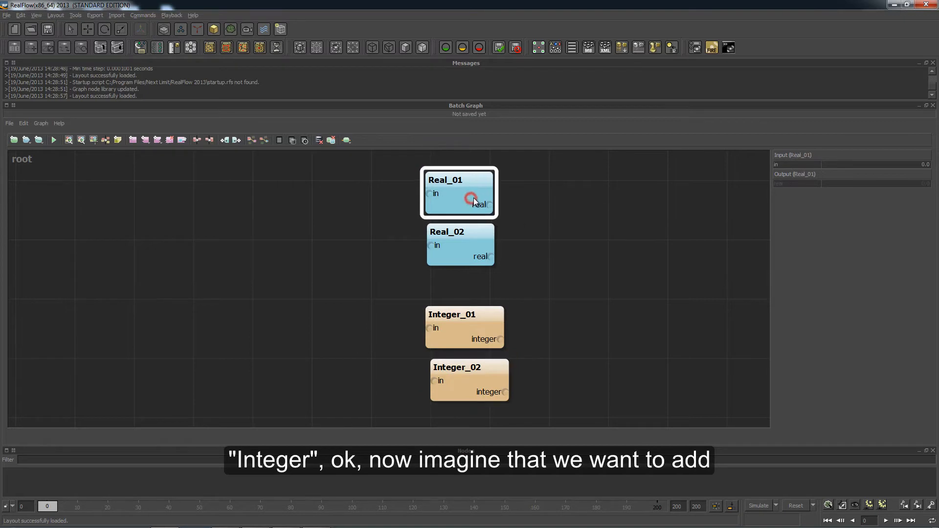
drag(398, 162, 515, 277)
click(553, 211)
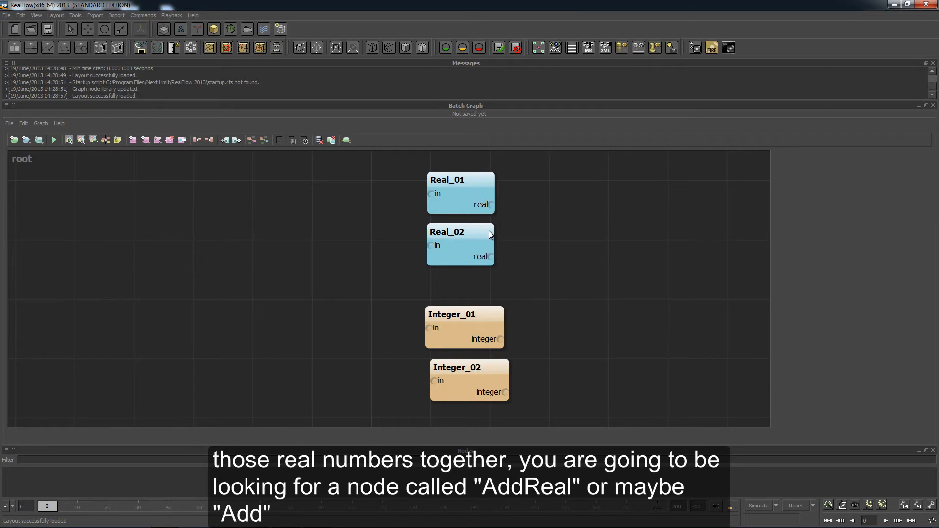
drag(480, 370, 476, 370)
drag(407, 297, 517, 411)
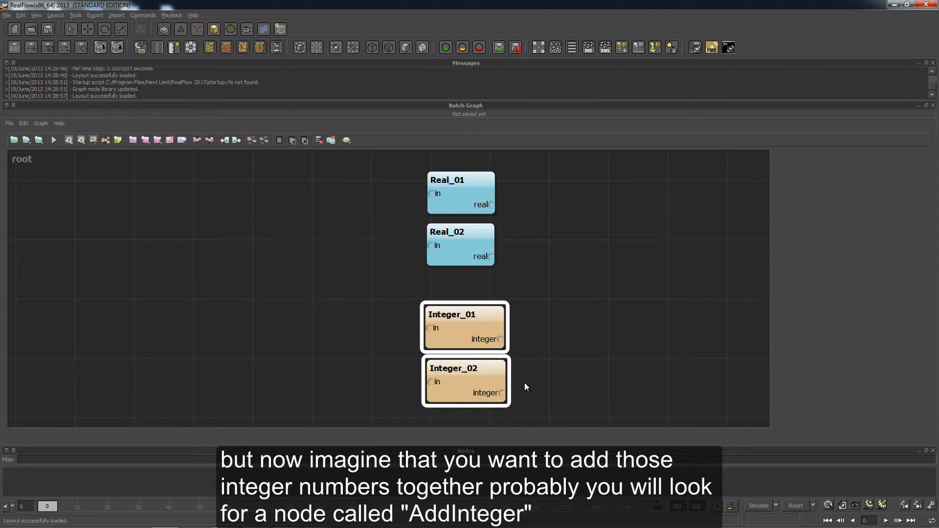
click(548, 366)
Rearrange Real_02 and Integer_01 so that a gap separates the Real pair from the Integer pair.
drag(484, 325, 480, 299)
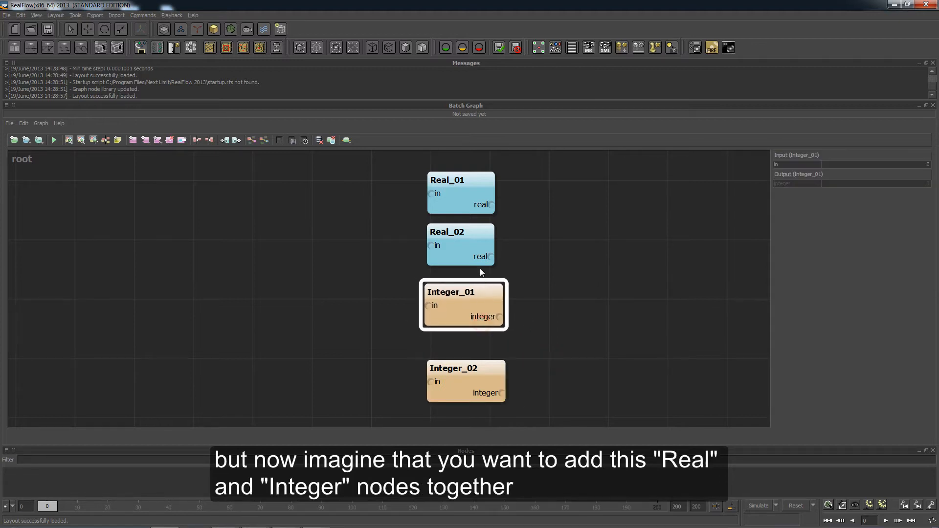
drag(469, 247, 471, 252)
drag(398, 221, 532, 344)
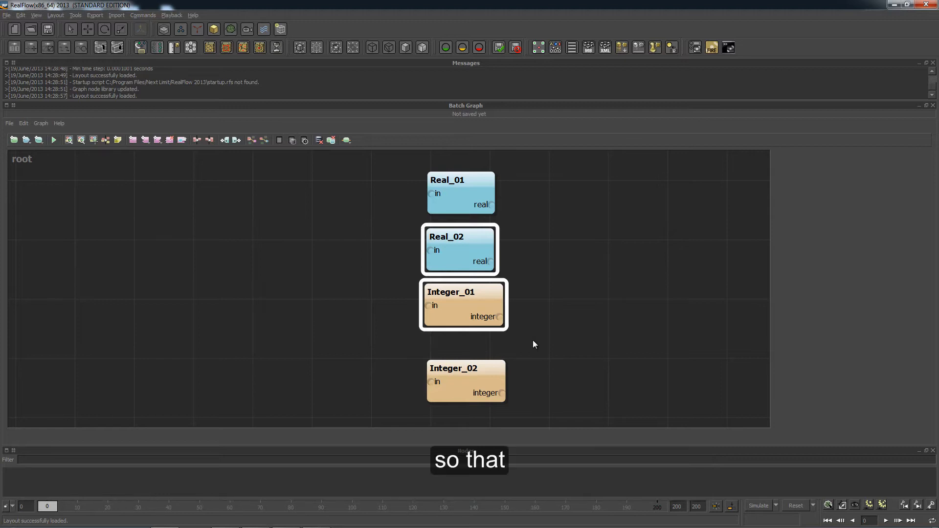
click(534, 287)
click(495, 303)
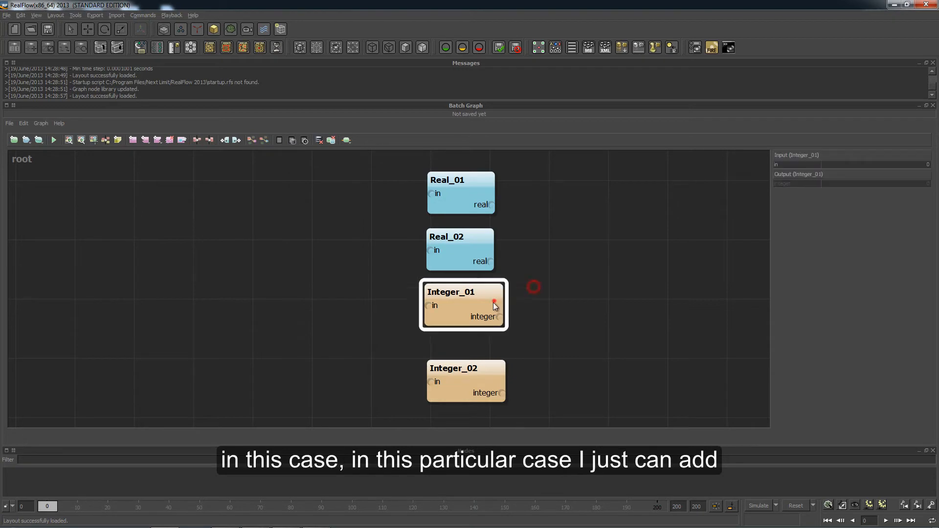
drag(494, 303, 495, 313)
drag(474, 251, 479, 249)
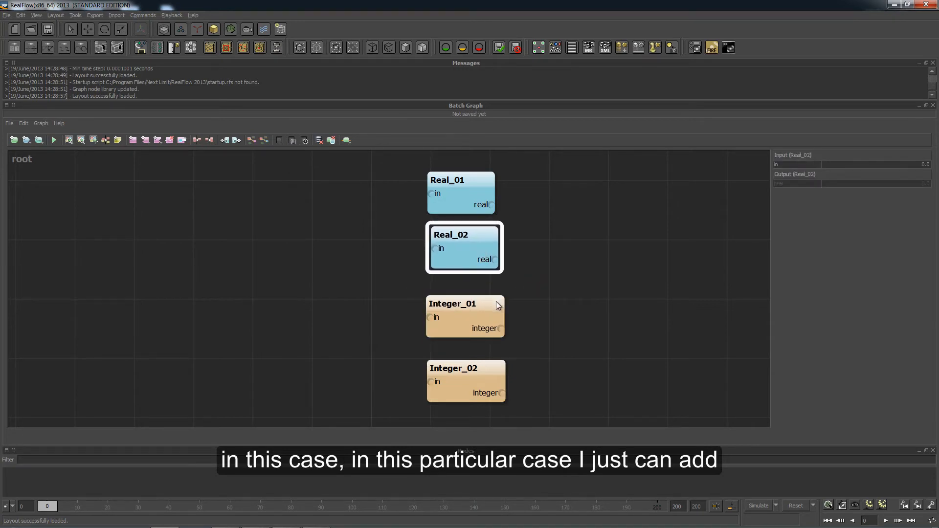
drag(498, 305, 495, 314)
Add an Add node to the graph and place it beside the two Real nodes.
click(558, 247)
right_click(558, 247)
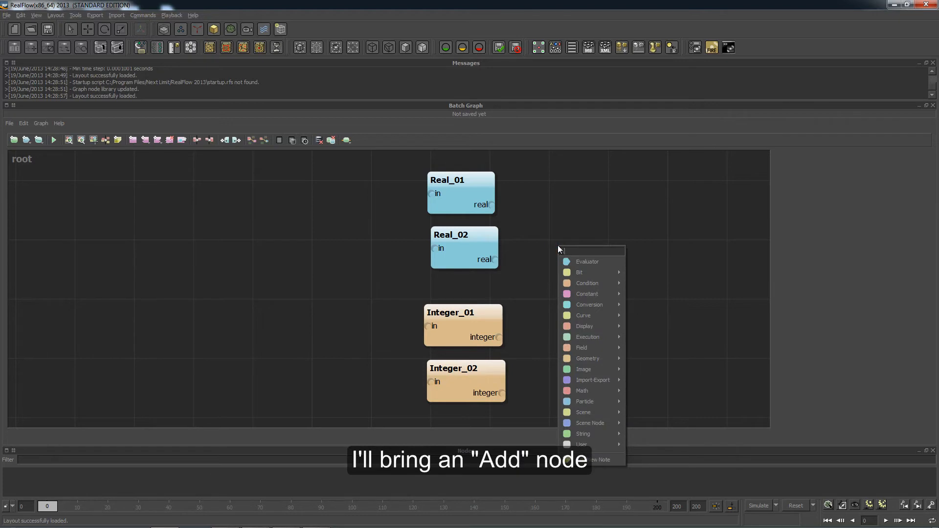
text(add)
key(Return)
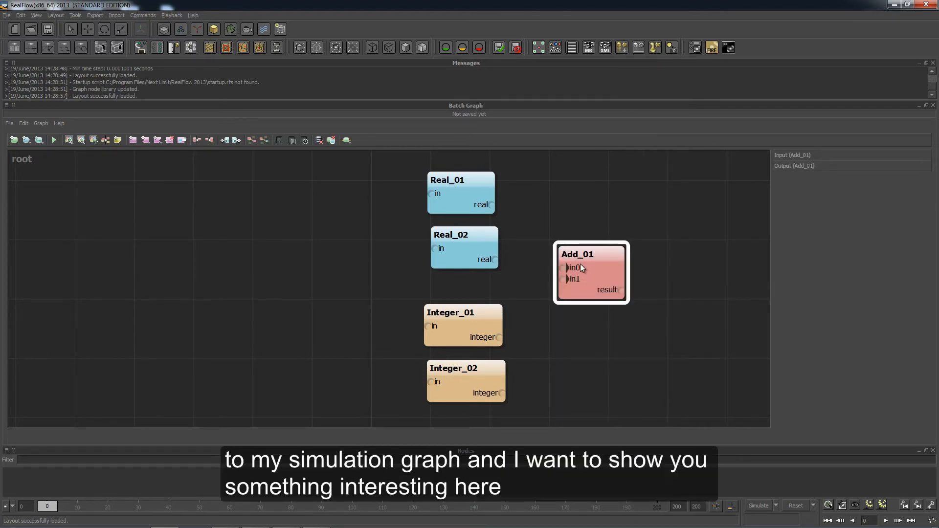
drag(580, 263, 566, 209)
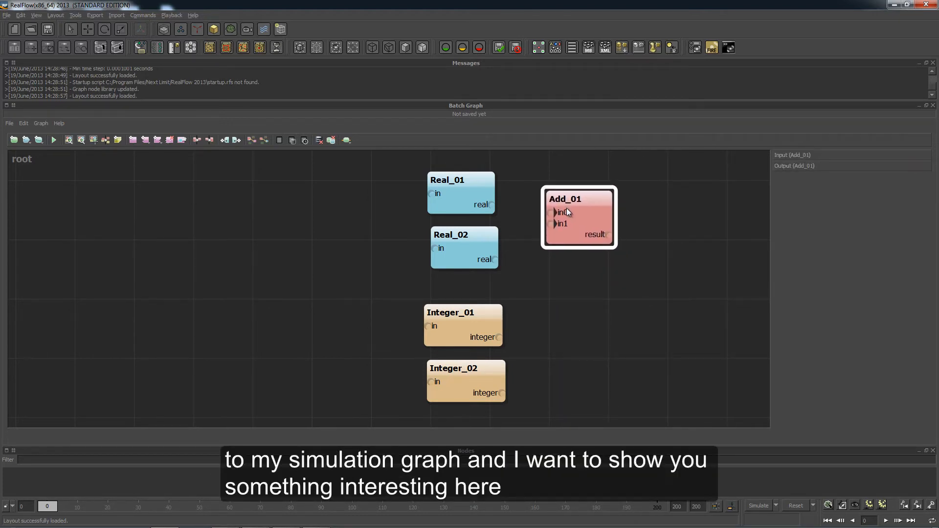
Examine which polymorphic data types the in0 input pin of Add_01 accepts.
scroll(661, 297, up, 3)
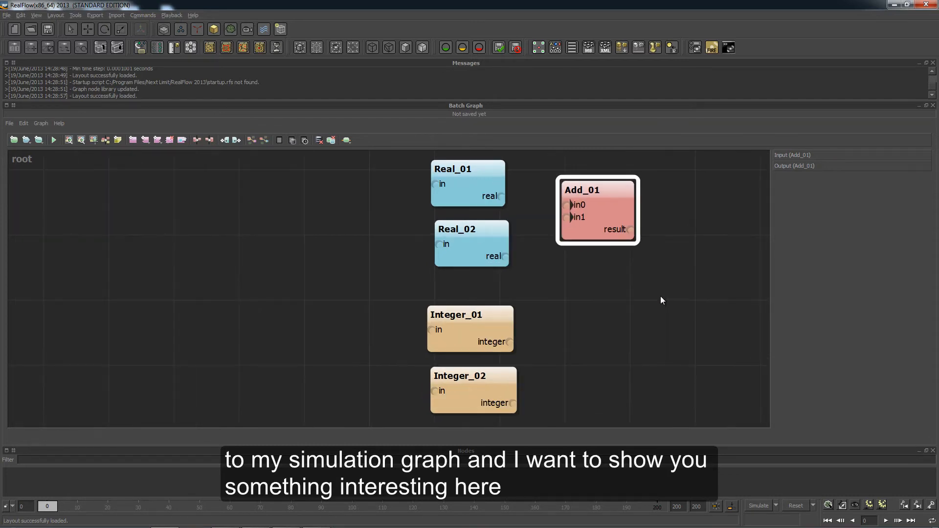
middle_drag(629, 284, 563, 339)
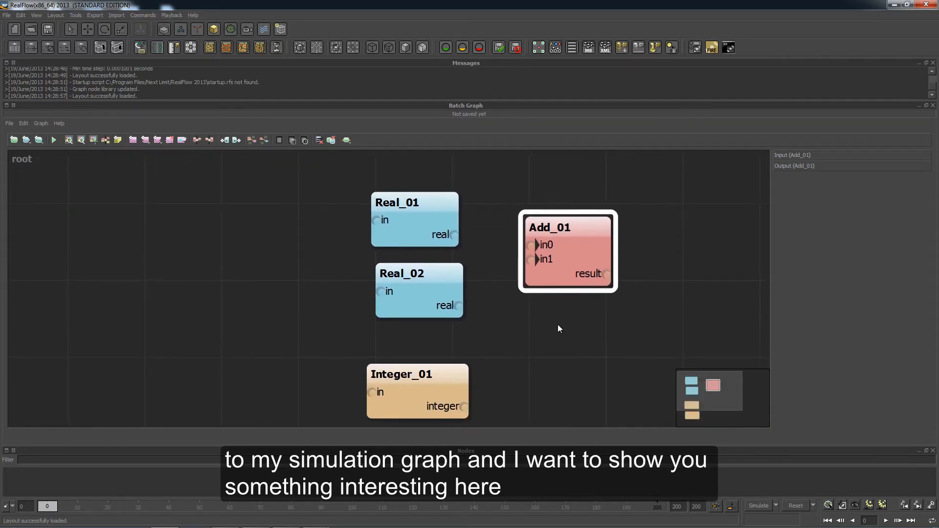
right_click(531, 245)
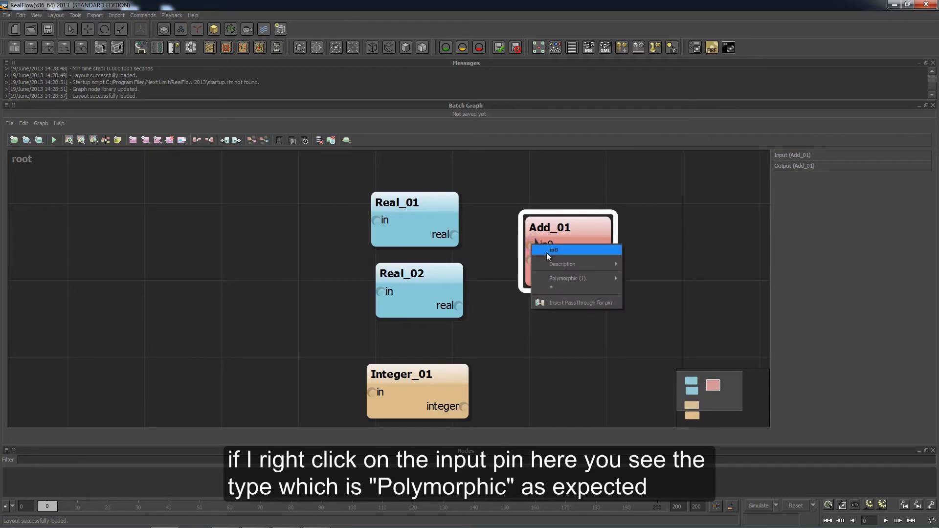
mouse_move(554, 279)
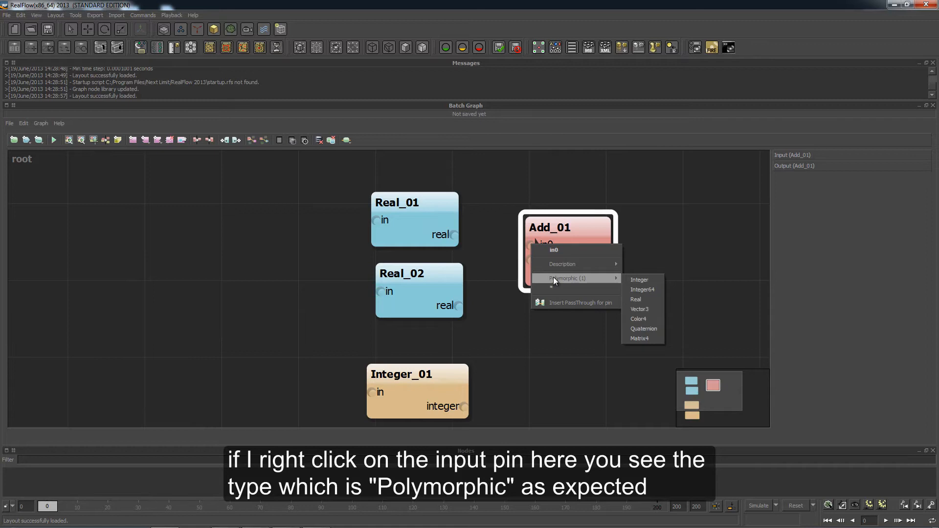
click(638, 300)
Connect the real output of Real_01 to the in0 input of Add_01 and check that pin's type.
click(440, 215)
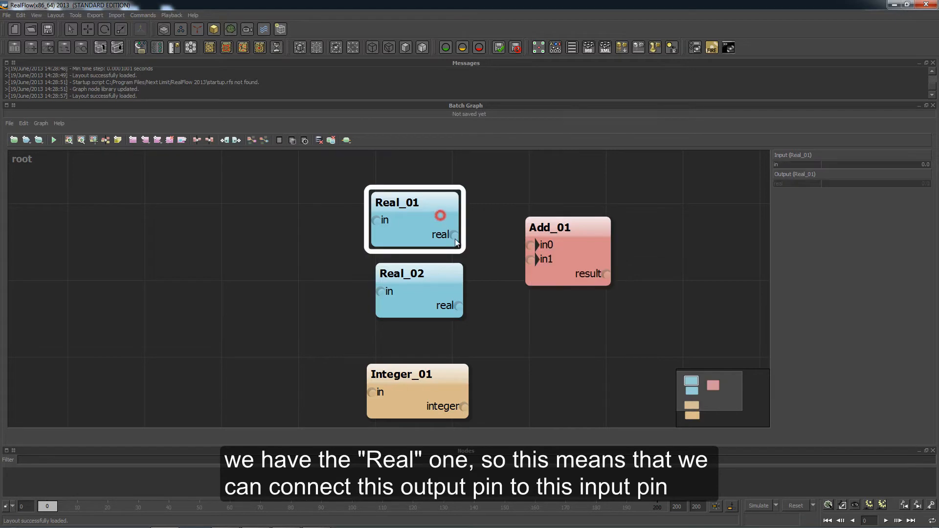
drag(456, 235, 528, 246)
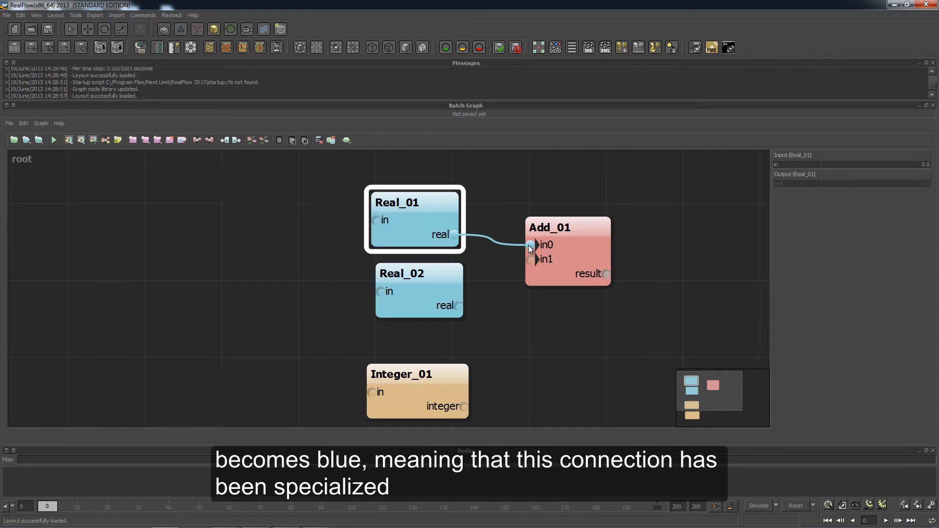
right_click(532, 248)
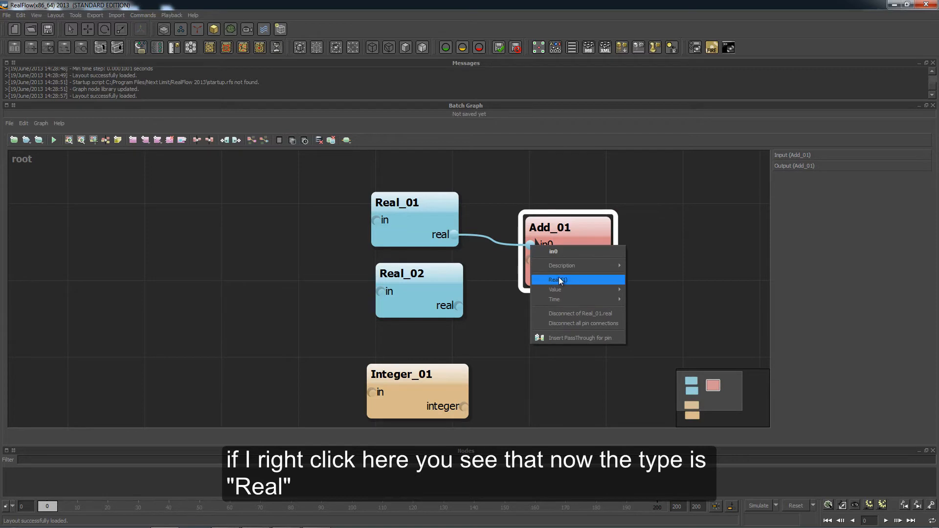
click(564, 231)
Move Add_01 lower and Integer_01 closer below Real_02, and examine which types the in1 pin of Add_01 accepts.
drag(569, 244, 586, 308)
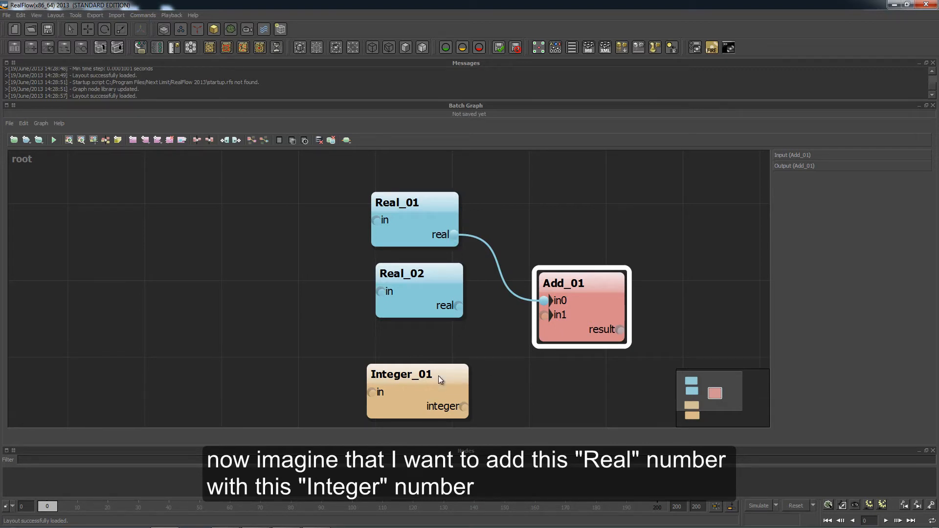
mouse_move(440, 385)
mouse_down()
mouse_move(445, 367)
mouse_move(441, 376)
mouse_up()
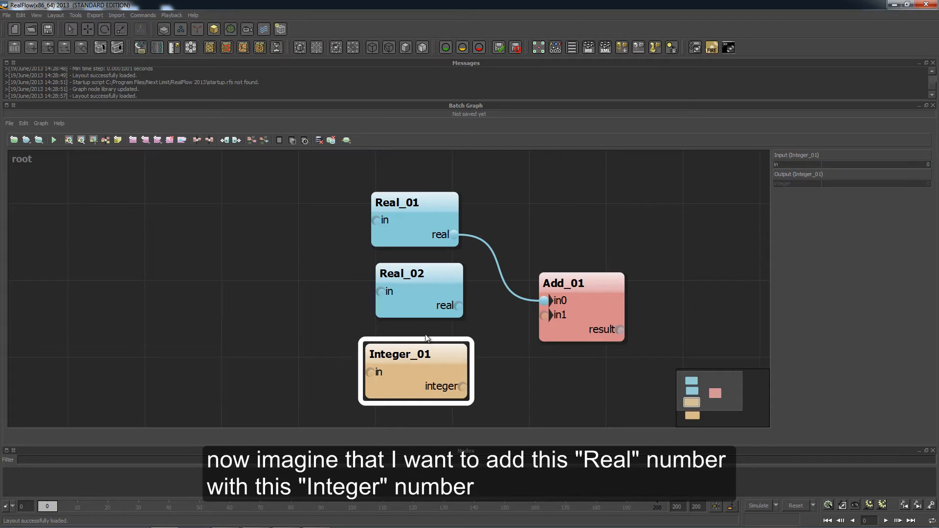
right_click(545, 316)
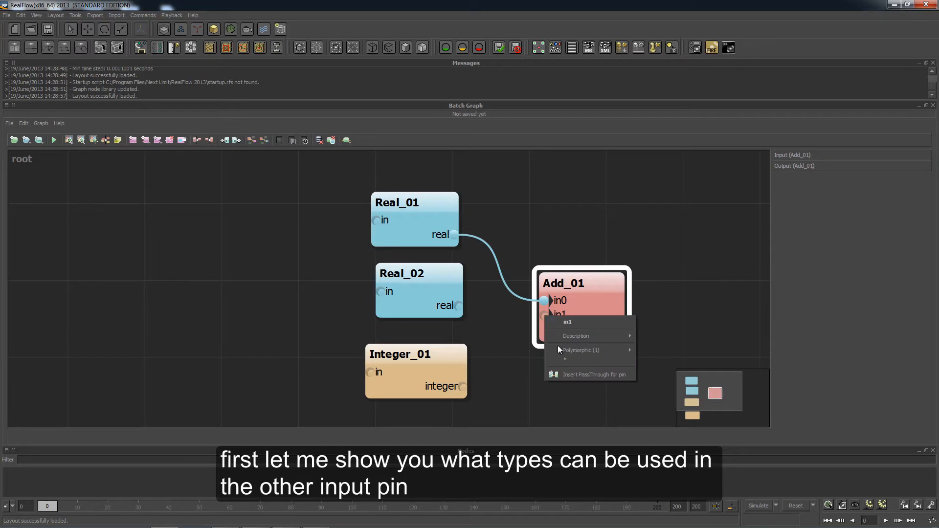
mouse_move(558, 349)
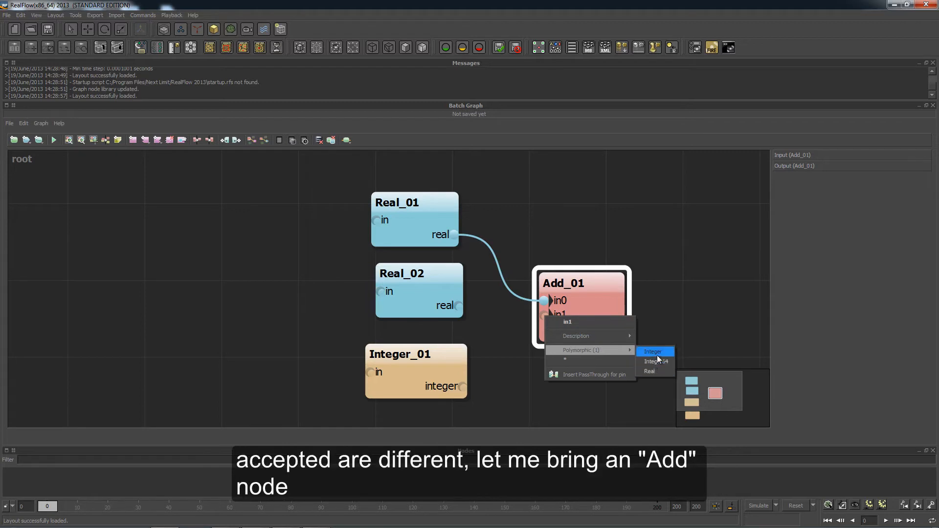
click(661, 288)
Add a second Add node to the graph and place it above and beyond Add_01.
right_click(662, 287)
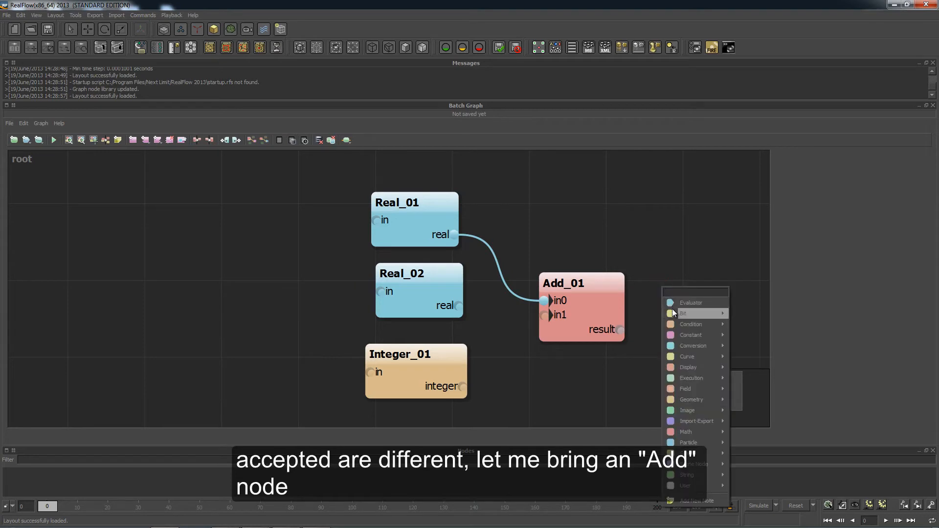
mouse_move(673, 312)
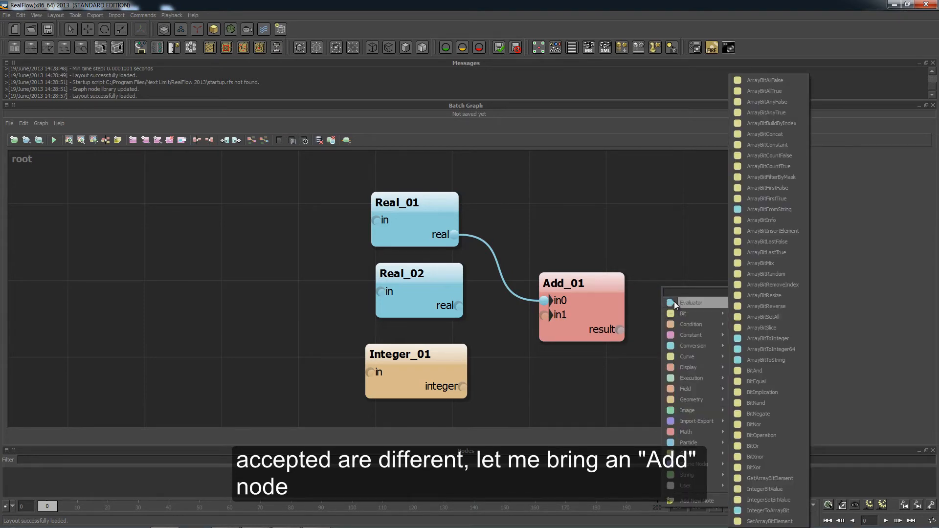
click(673, 293)
text(add)
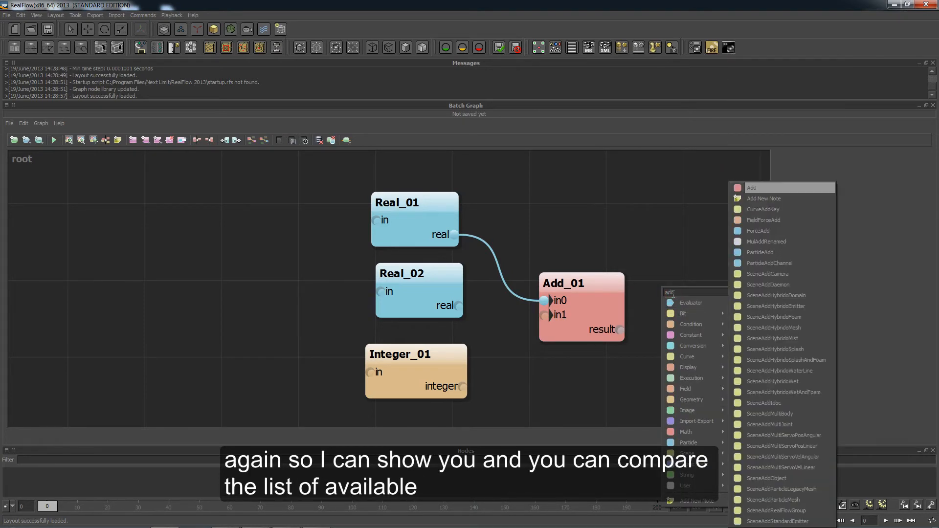
key(Return)
drag(679, 294, 647, 204)
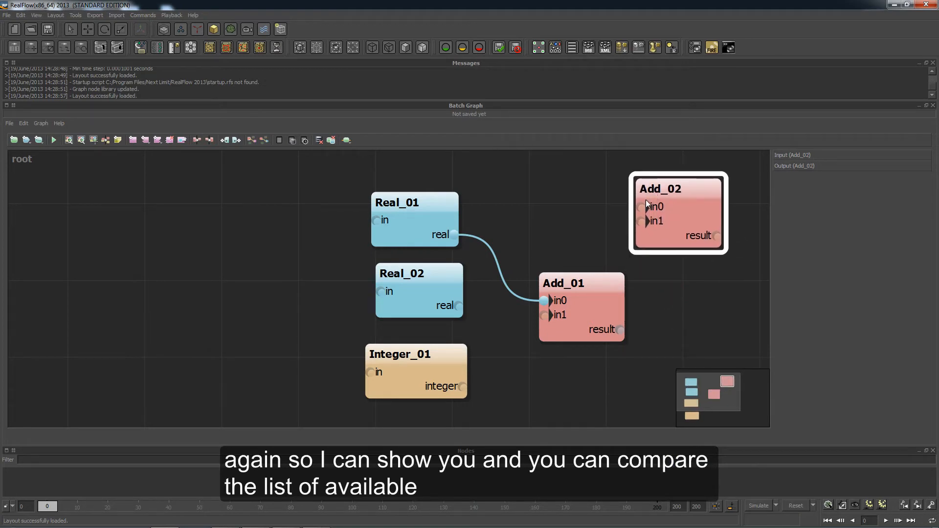
Compare the polymorphic types accepted by the in0 pin of Add_02 with those accepted by the in1 pin of Add_01.
right_click(642, 208)
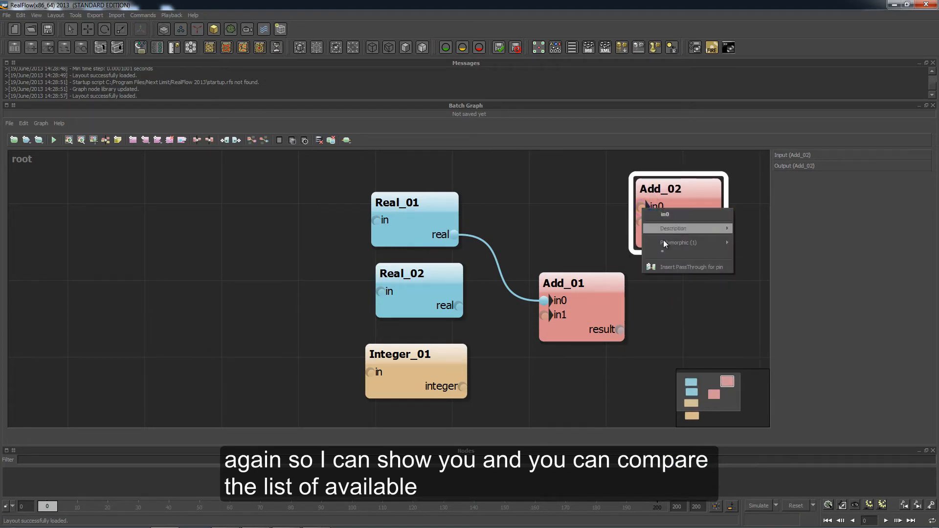
mouse_move(661, 243)
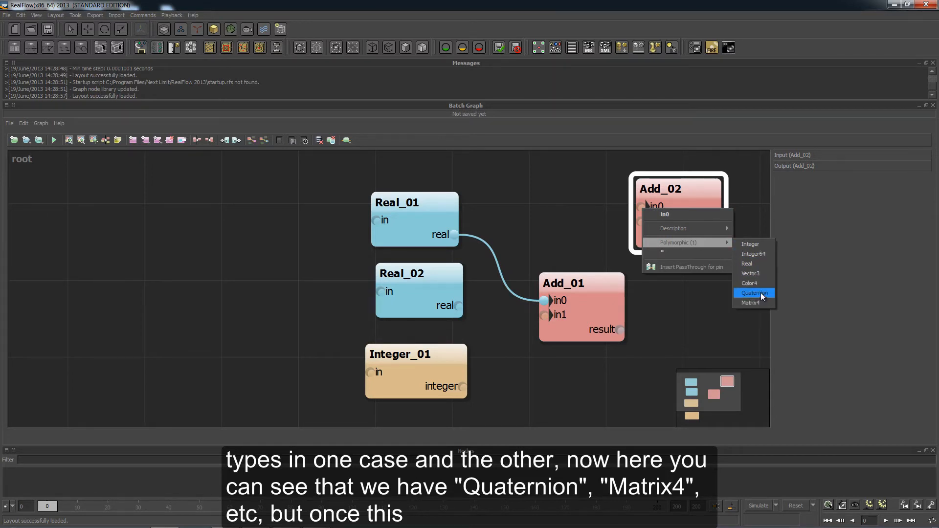
click(662, 309)
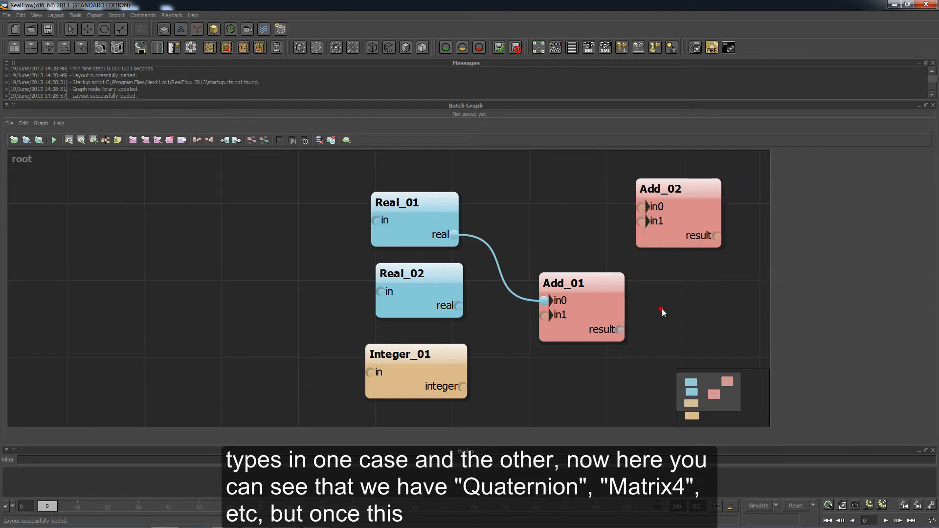
click(545, 316)
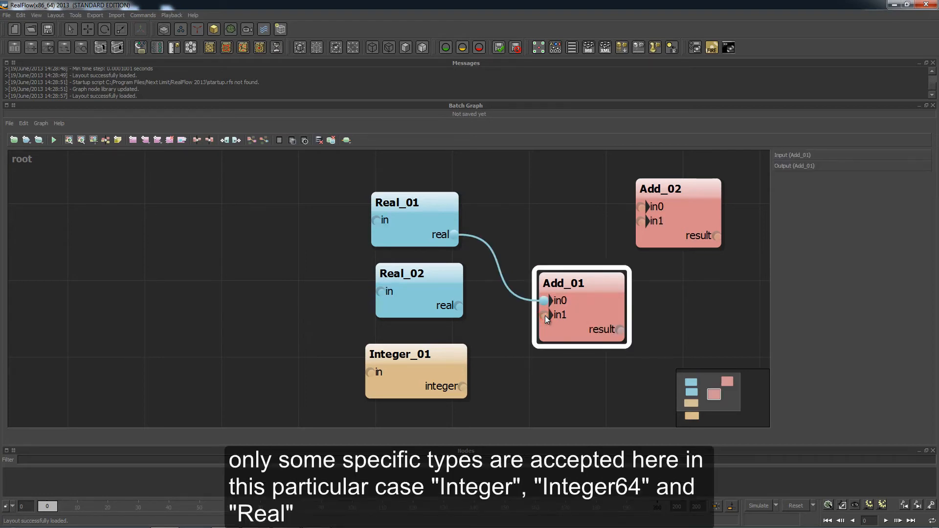
right_click(545, 316)
click(568, 348)
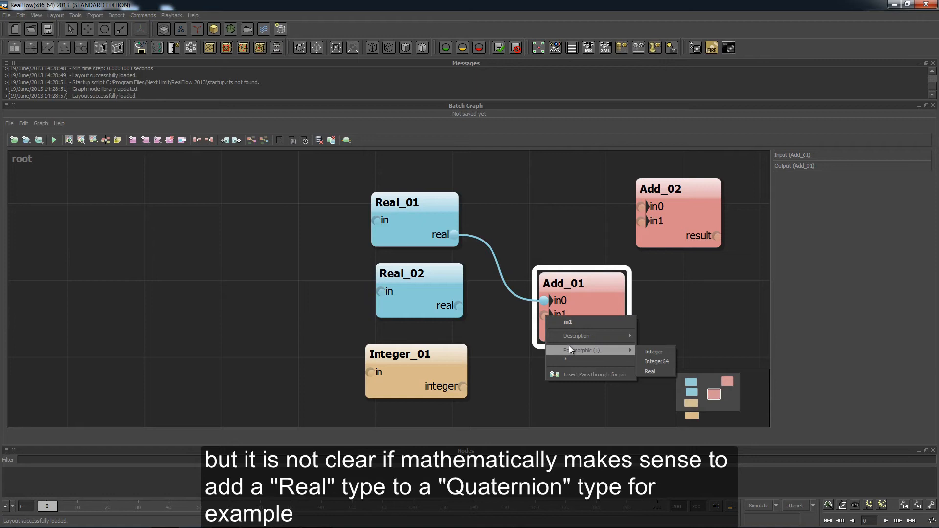
click(492, 344)
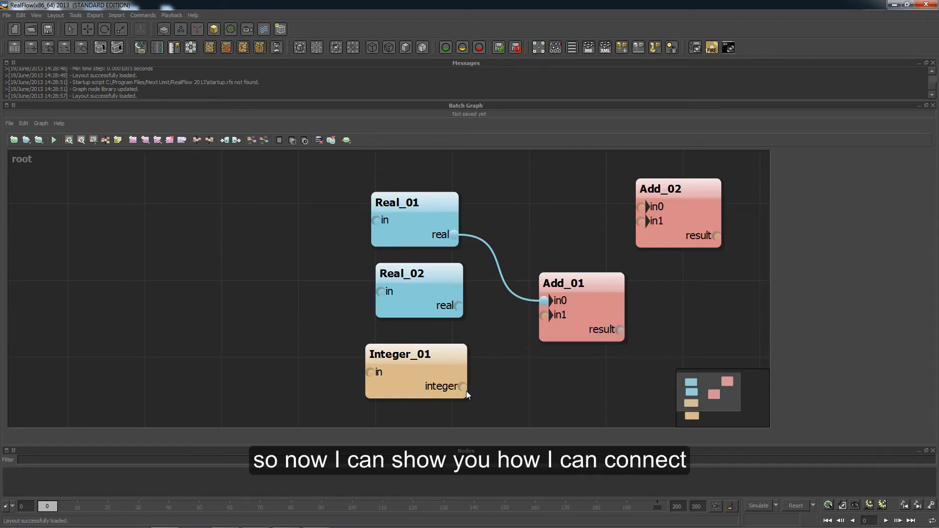
Connect the integer output of Integer_01 to the in1 input of Add_01 and nudge Add_01 slightly.
drag(463, 387, 465, 372)
drag(501, 346, 545, 316)
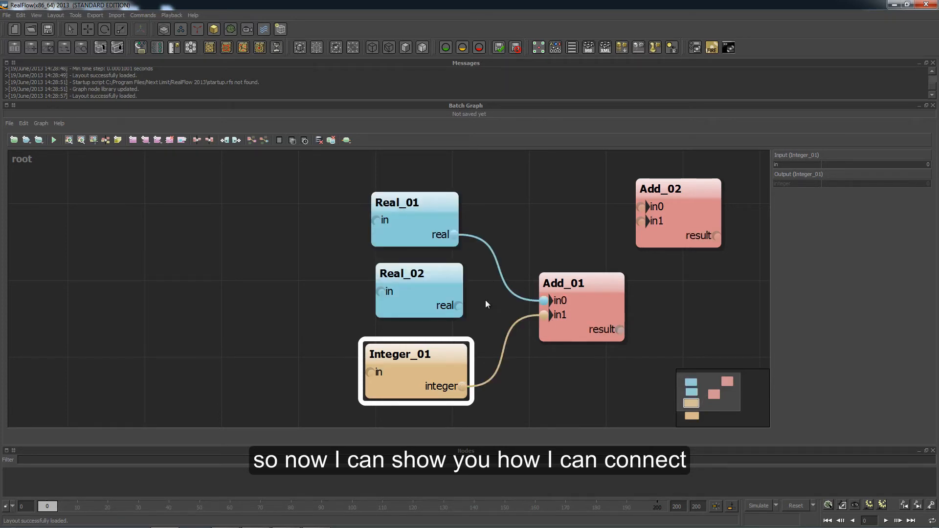
drag(582, 291, 580, 295)
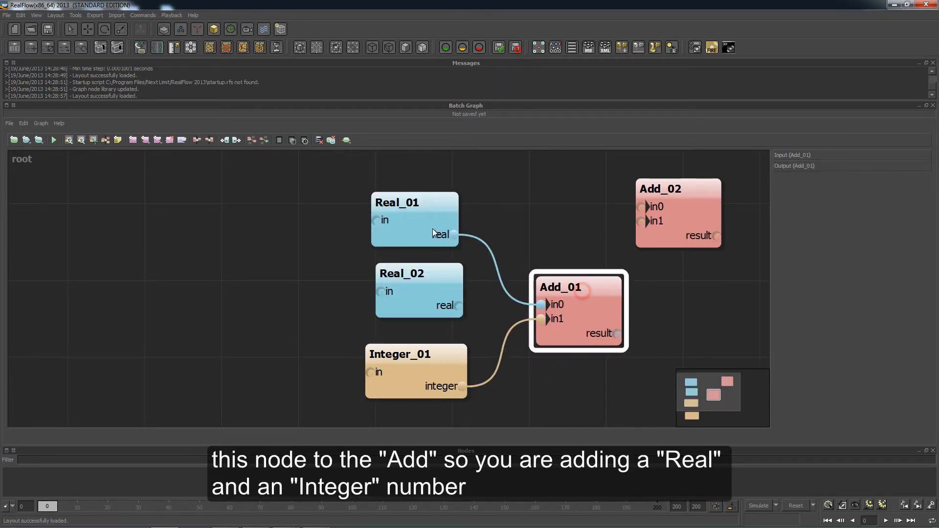
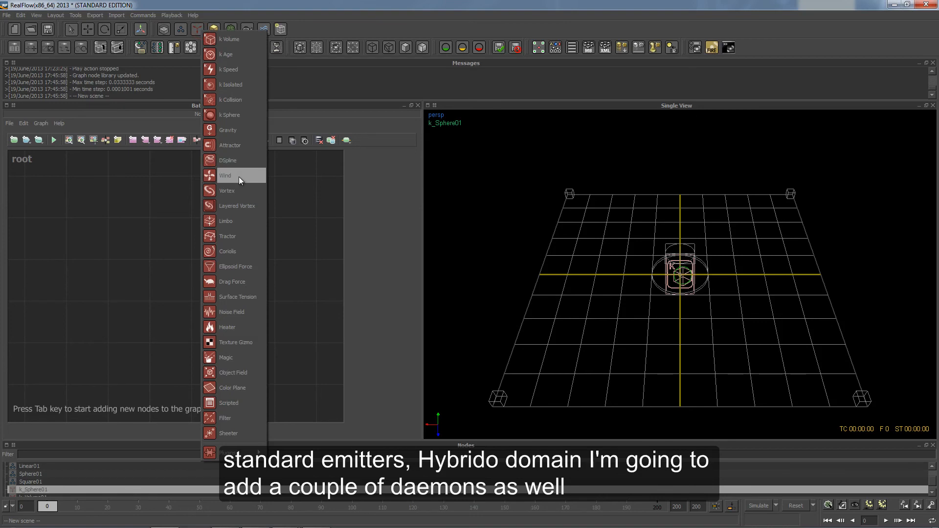
Add a Gravity daemon to the new scene.
click(231, 131)
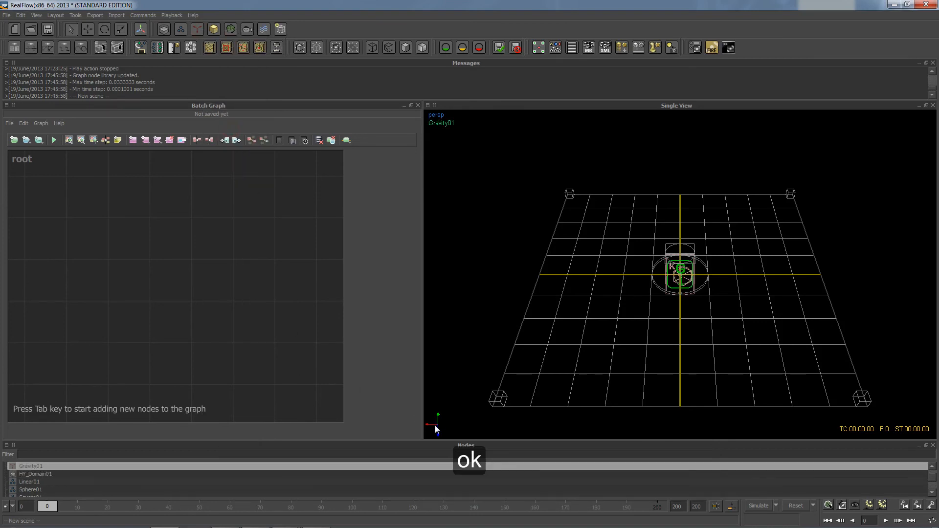
Rearrange the layout with Nodes docked as a column beside the Single View, the Single View minimized and the Batch Graph widened.
drag(433, 446, 851, 229)
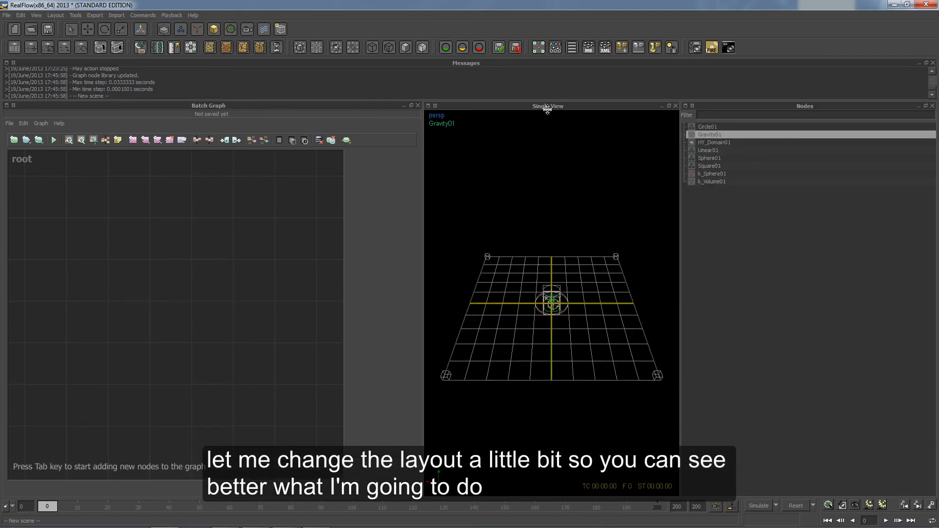
alt+drag(509, 227, 551, 134)
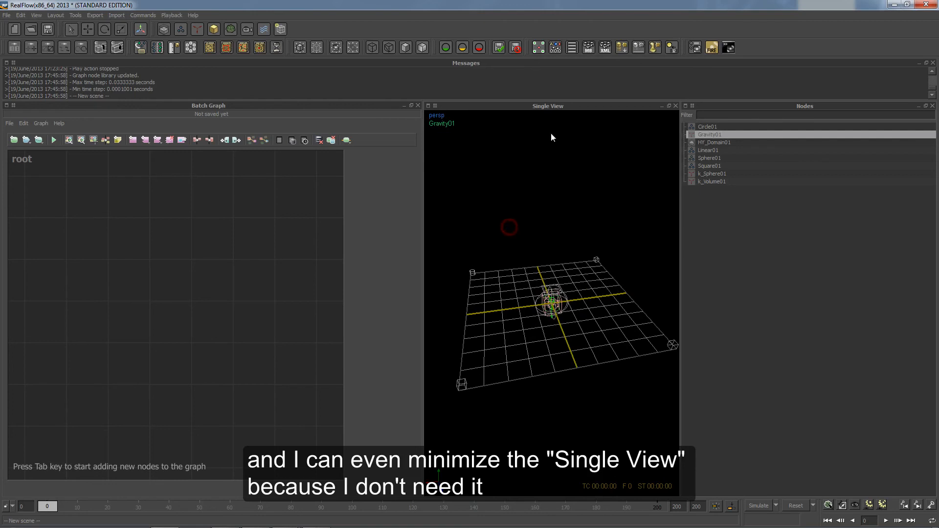
double_click(553, 106)
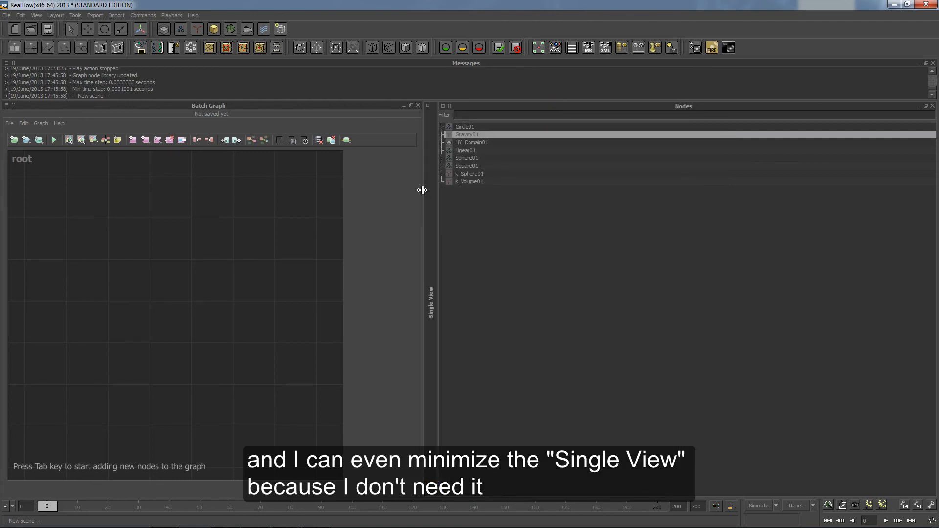
drag(425, 192, 778, 196)
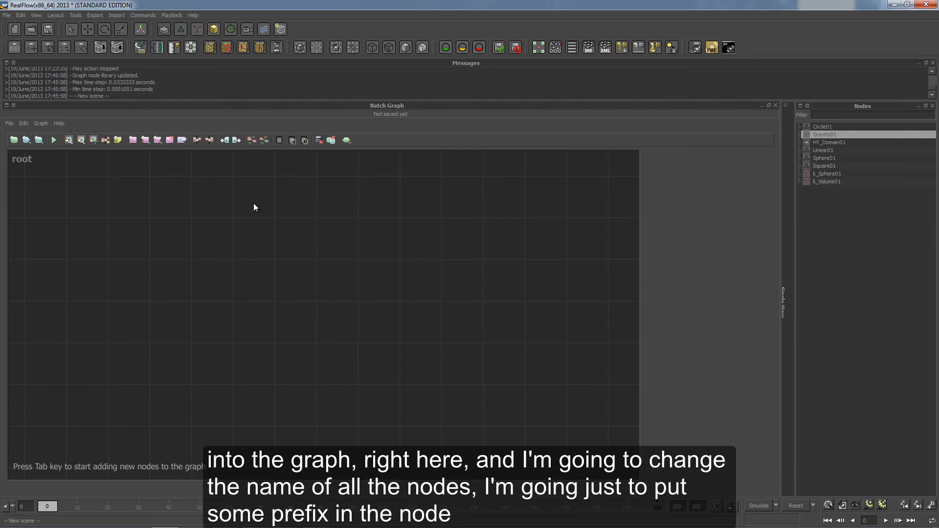
Add a GetAllRealFlowNodes node to the batch graph and place it near the graph's upper-left corner.
key(Tab)
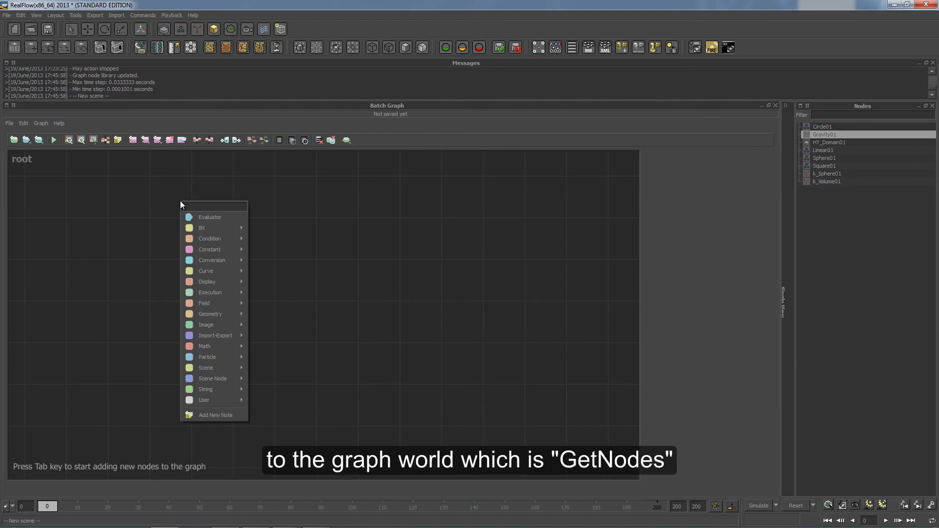
text(get nodes)
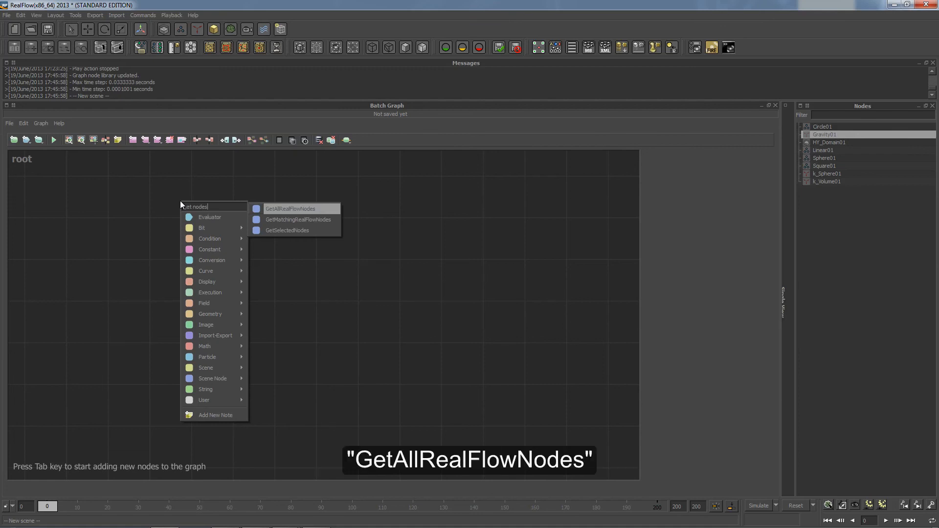
key(Return)
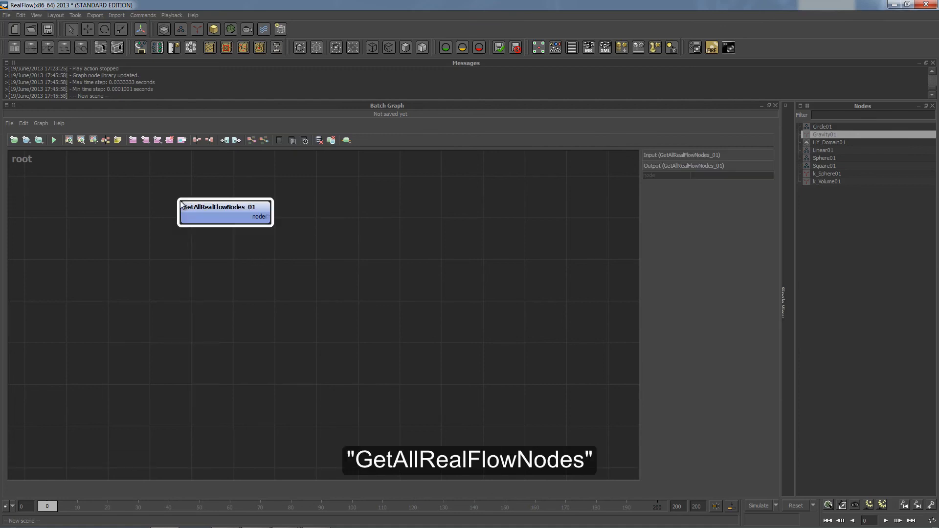
drag(193, 207, 149, 208)
scroll(174, 210, up, 2)
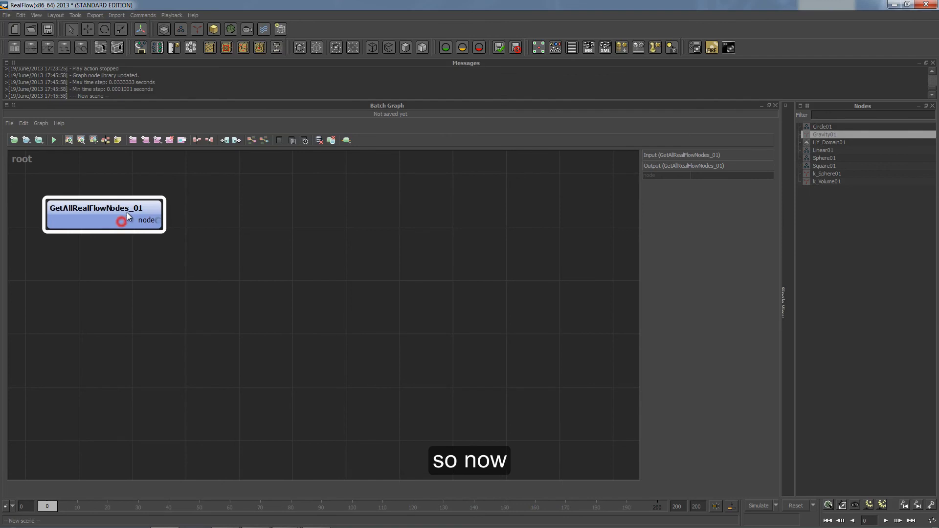
Add a GetNodeName node and connect the node output of GetAllRealFlowNodes_01 to its node input.
right_click(242, 252)
text(get)
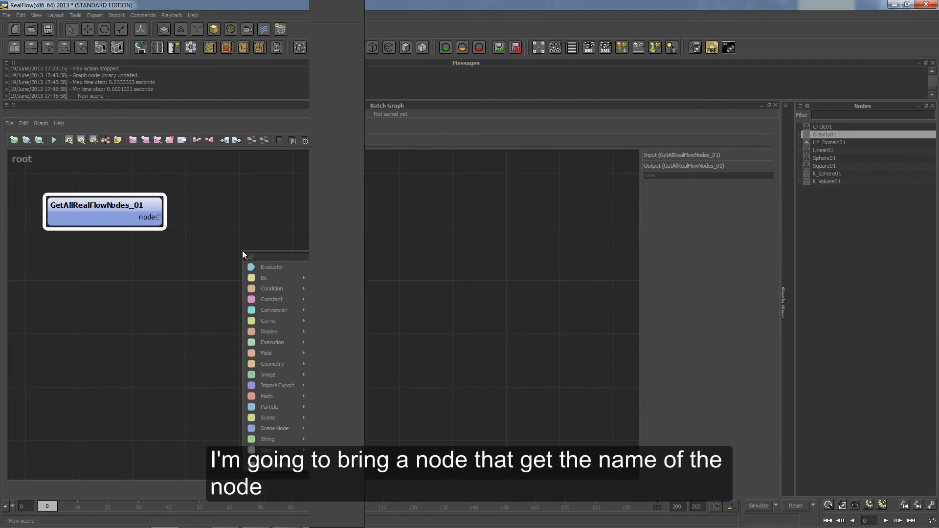
text( name)
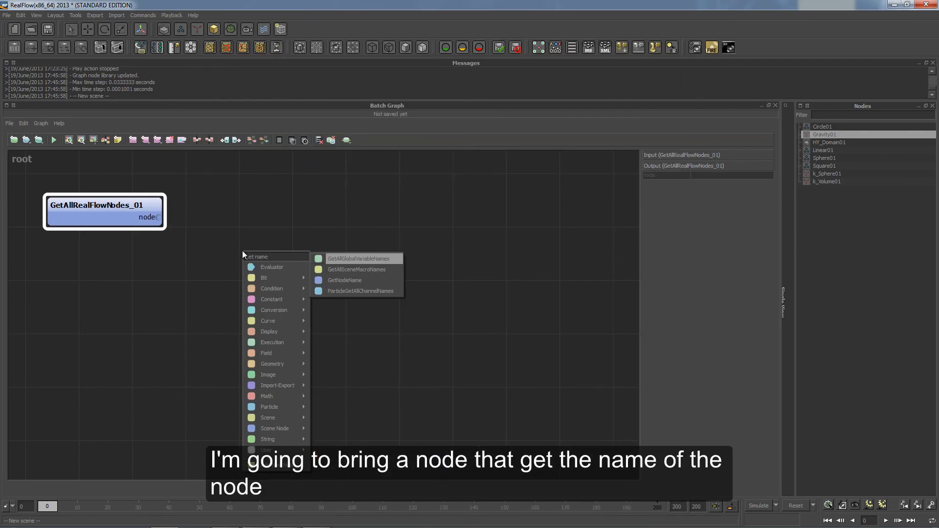
key(Down)
key(Down)
key(Return)
drag(281, 280, 275, 261)
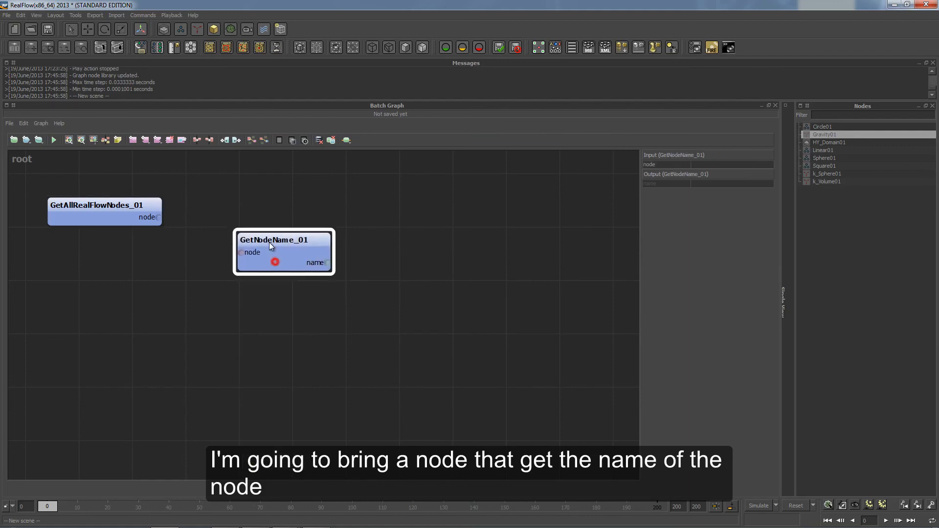
drag(157, 217, 263, 251)
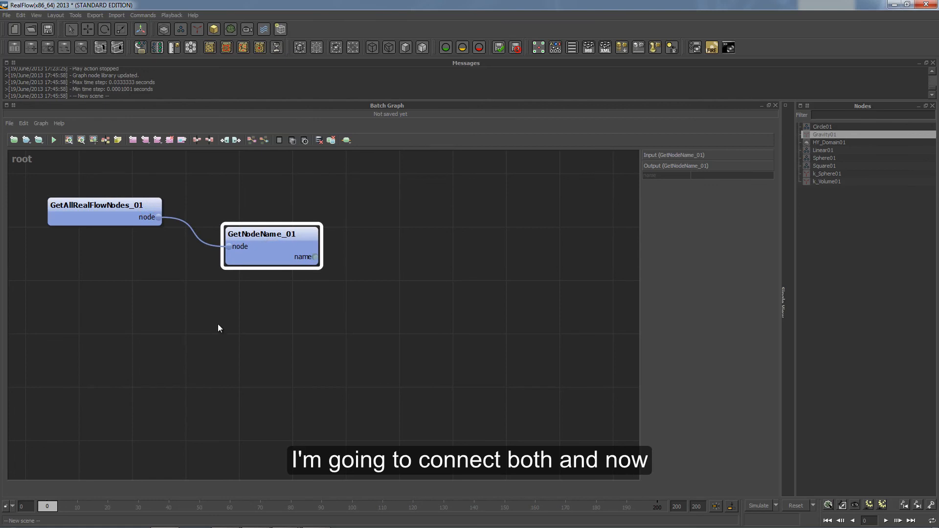
Add a String node and place it below GetAllRealFlowNodes_01.
right_click(120, 324)
text(s)
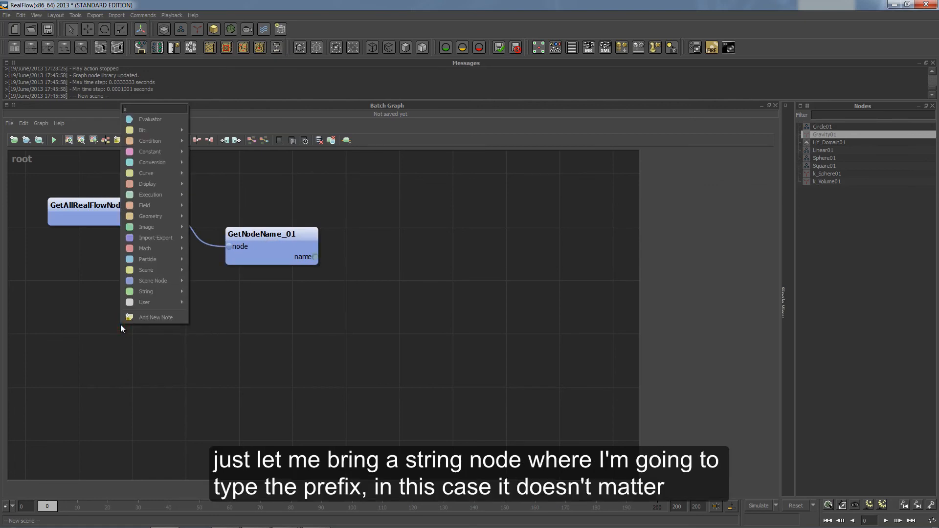
text(tring)
key(Return)
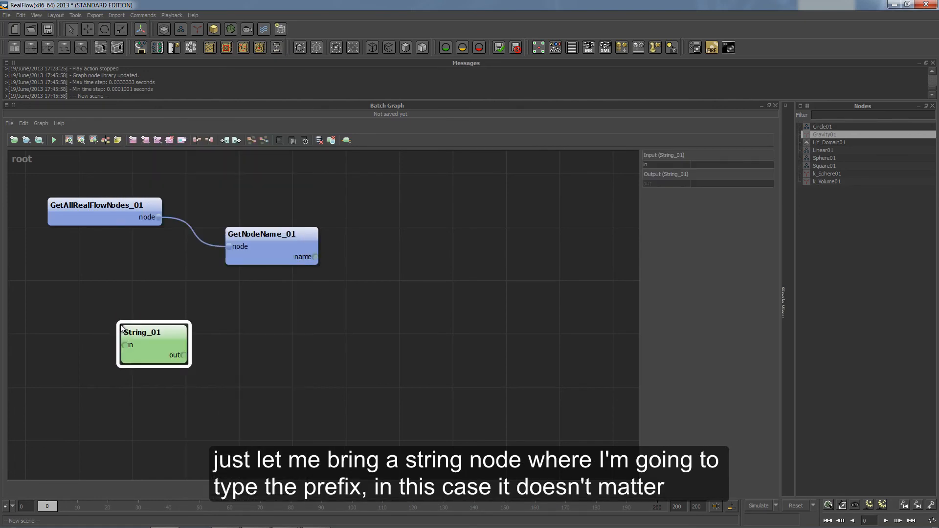
drag(145, 345, 124, 307)
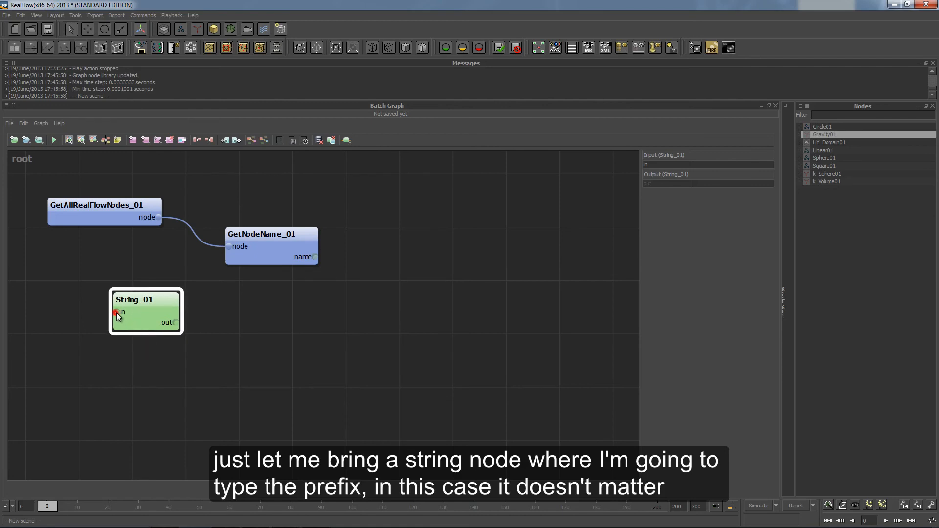
Set the in value of String_01 to "prefix".
double_click(119, 315)
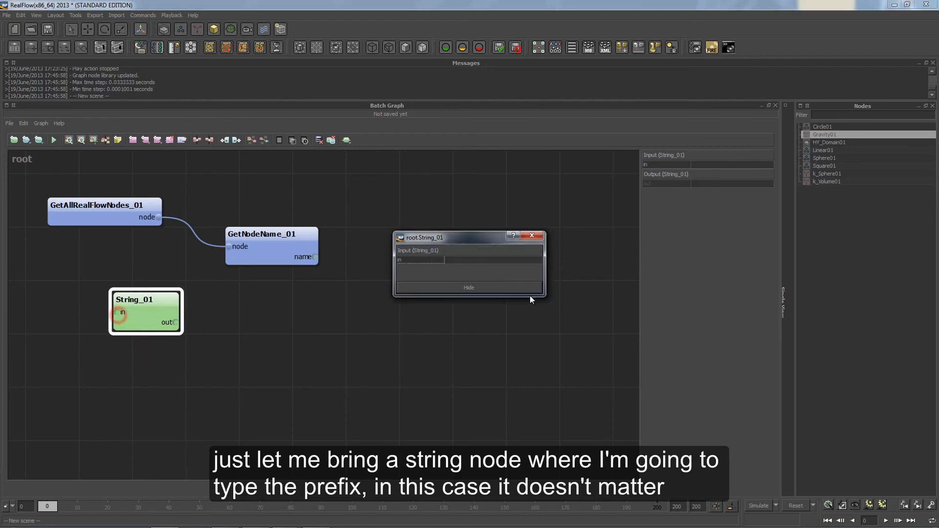
click(517, 263)
text(pre)
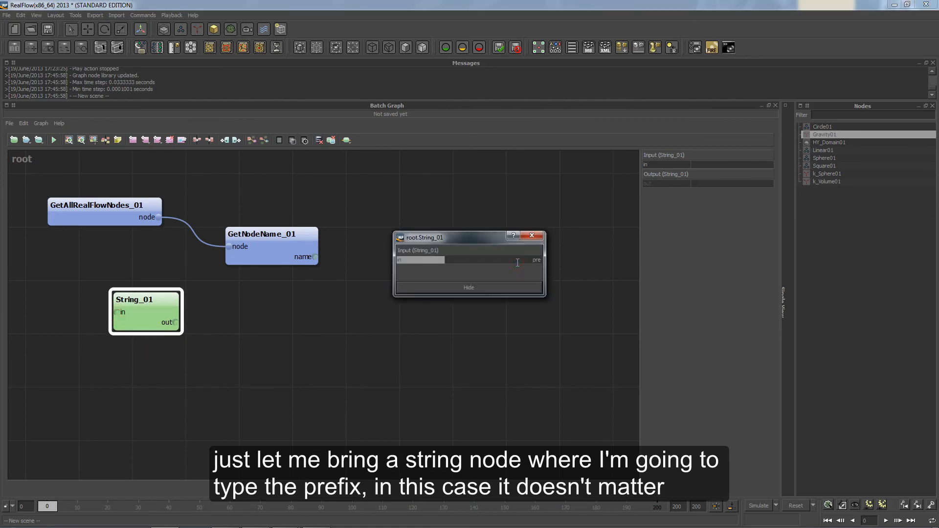
text(fix)
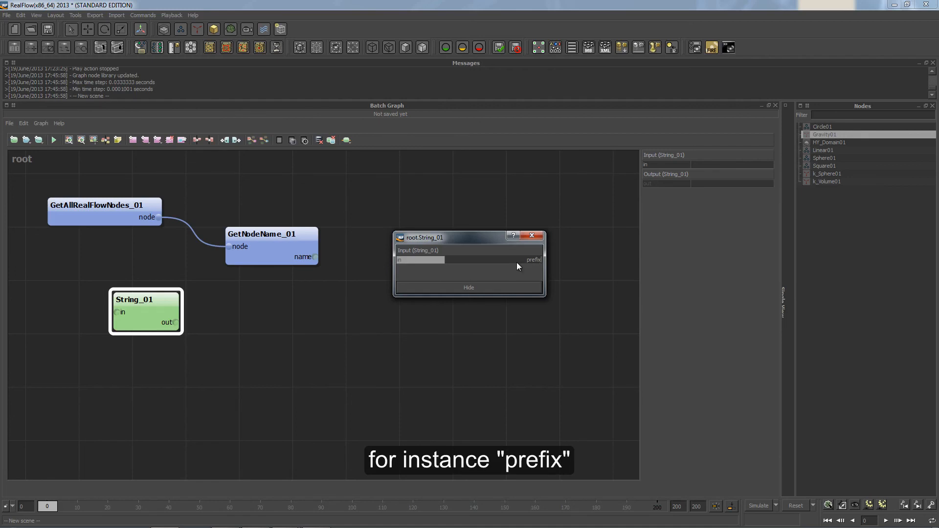
key(Return)
Shift GetNodeName_01 up and right, and add a StringConcat2 node to its lower right.
drag(250, 242, 279, 222)
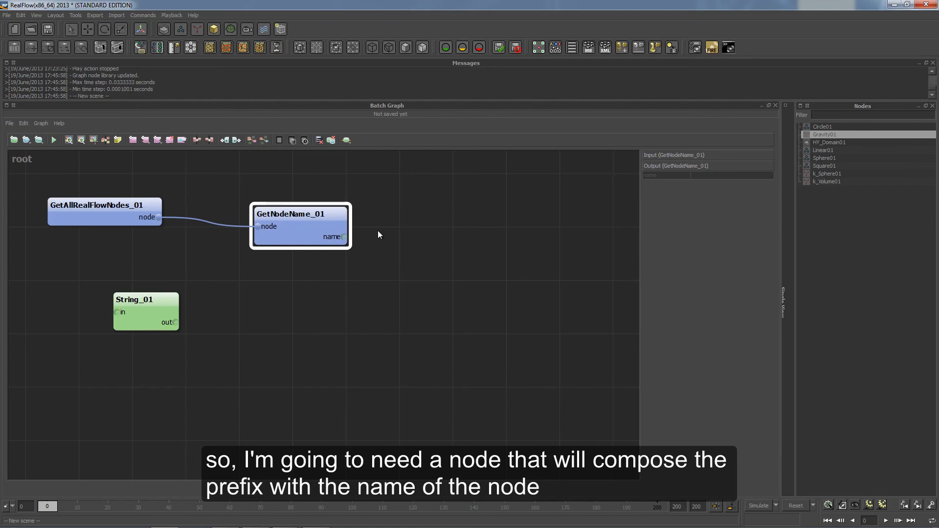
right_click(350, 235)
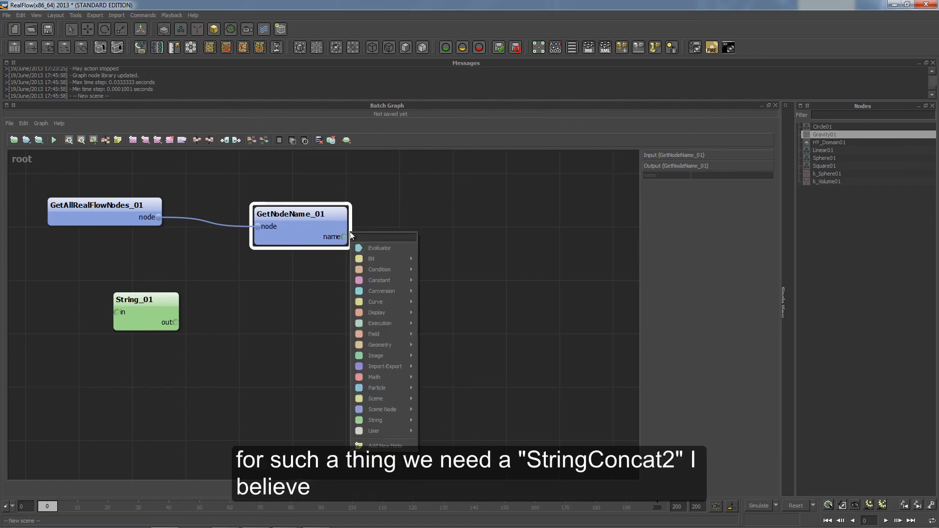
text(str)
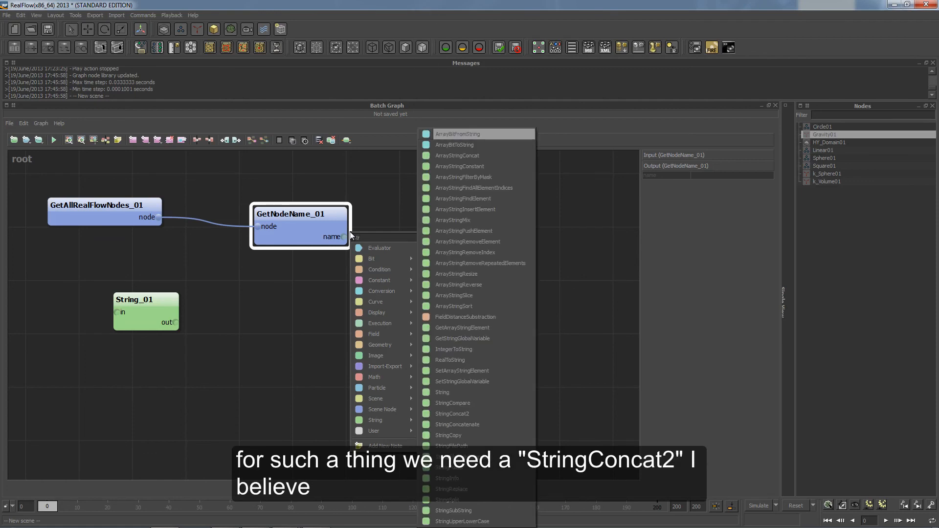
text(ing ca)
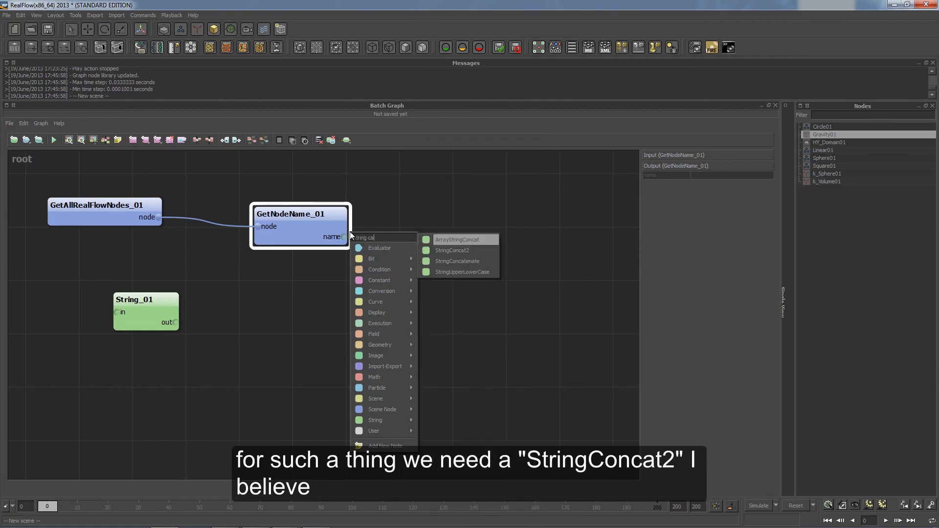
key(Down)
key(Return)
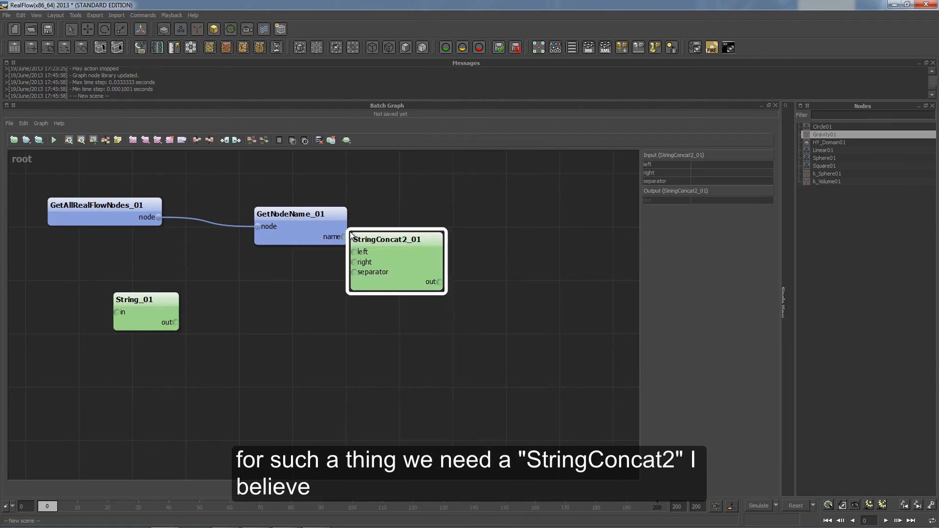
drag(385, 254, 422, 267)
drag(345, 237, 377, 250)
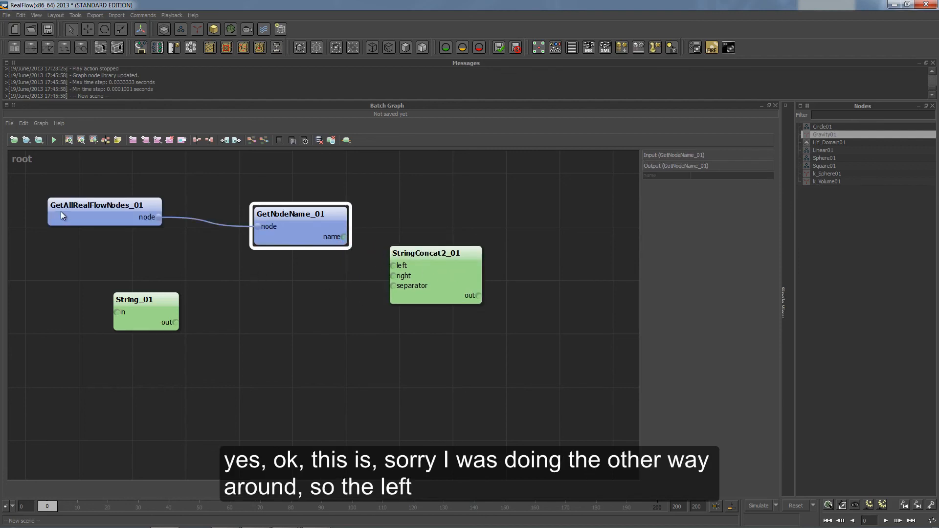
Move GetAllRealFlowNodes_01 and GetNodeName_01 together to the lower part of the graph and place String_01 above them.
drag(63, 182, 241, 248)
drag(130, 216, 129, 380)
drag(151, 324, 166, 247)
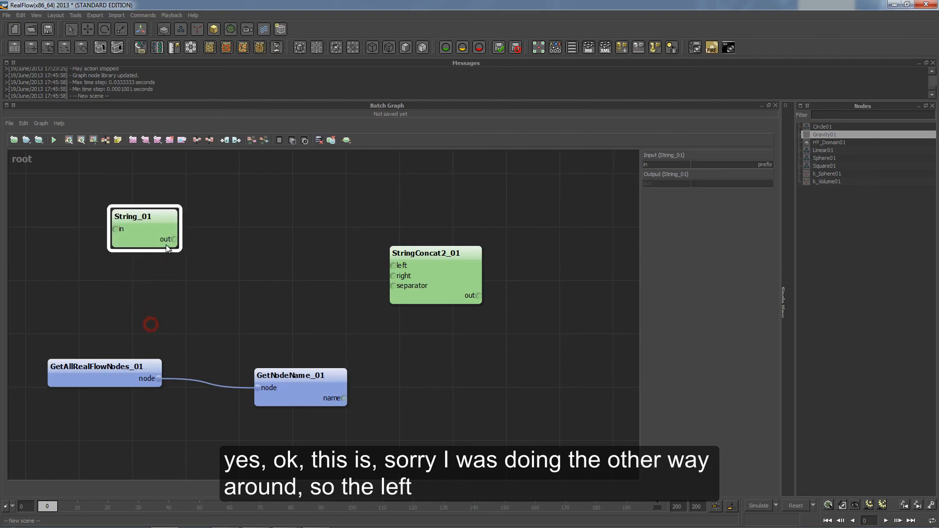
Connect String_01's out to the left input of StringConcat2_01 and GetNodeName_01's name to its right input.
drag(441, 275, 453, 283)
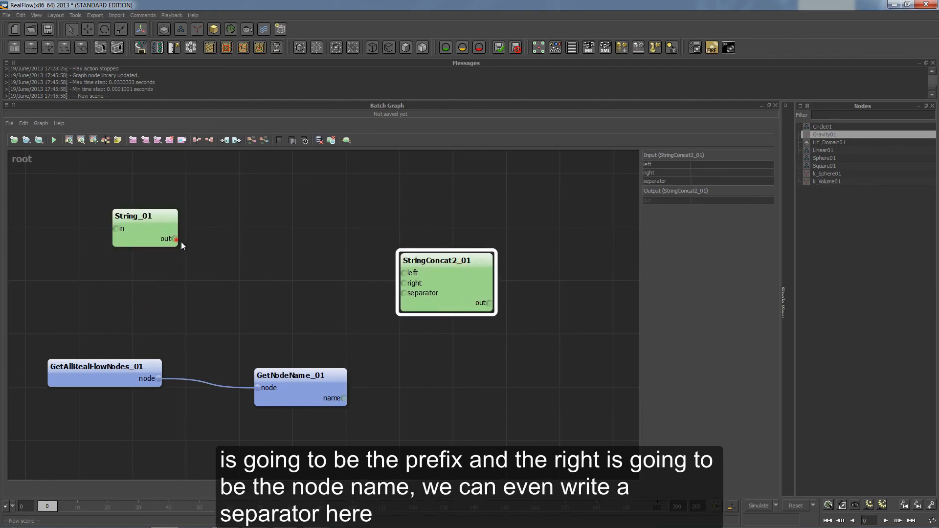
drag(181, 243, 405, 273)
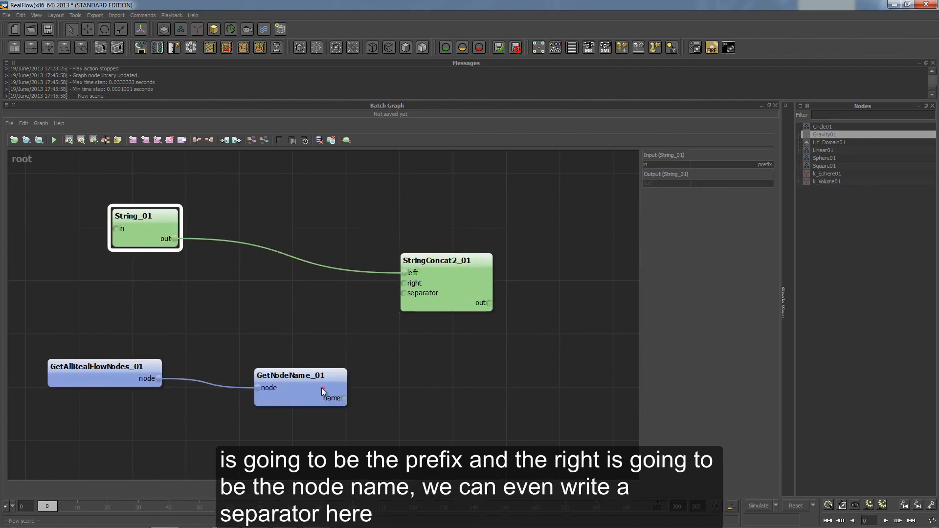
drag(322, 388, 405, 283)
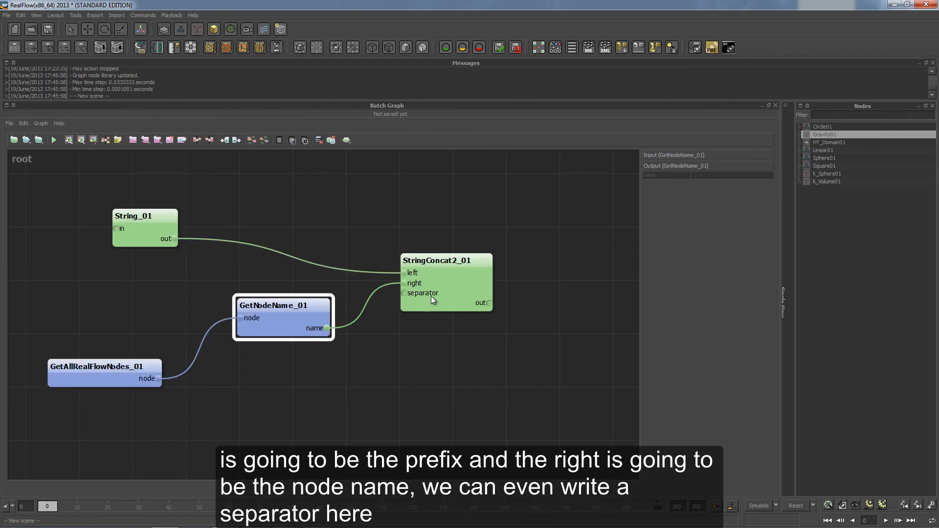
Set the separator value of StringConcat2_01 to "_".
click(431, 297)
double_click(405, 296)
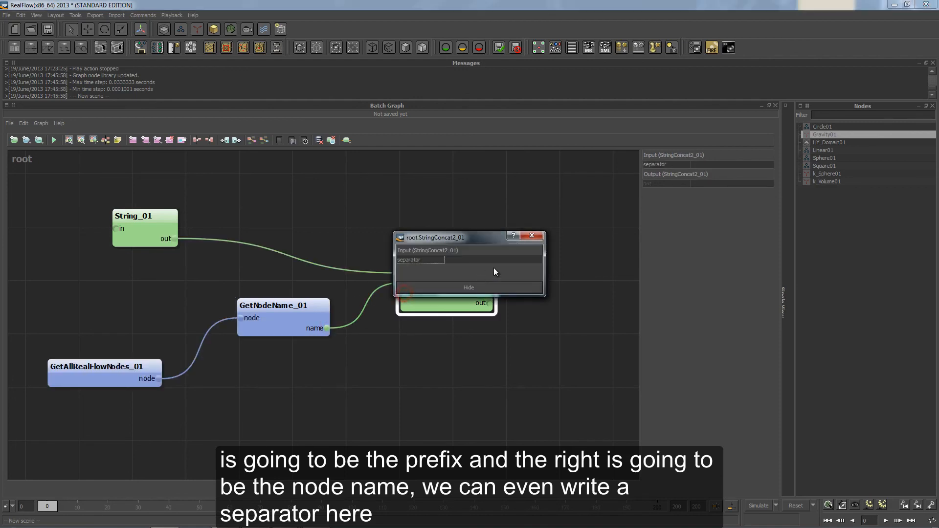
click(507, 258)
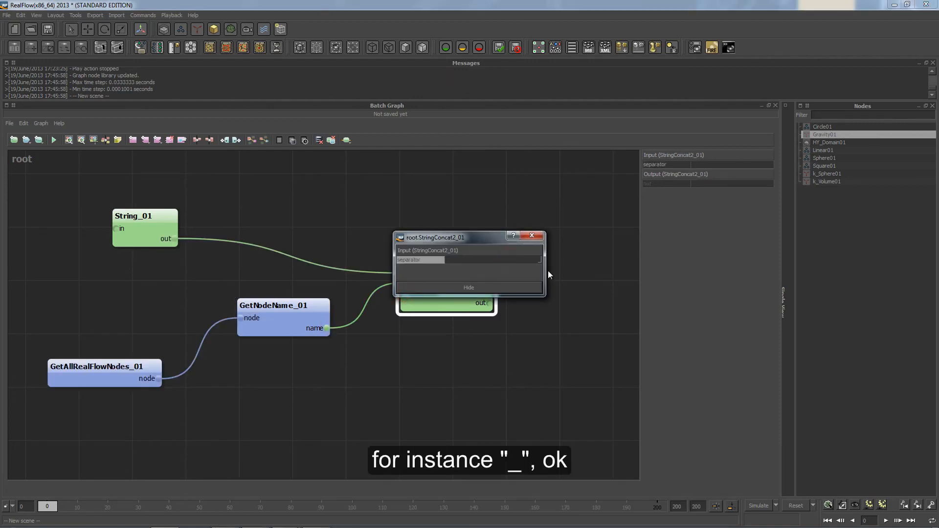
text(_)
click(526, 288)
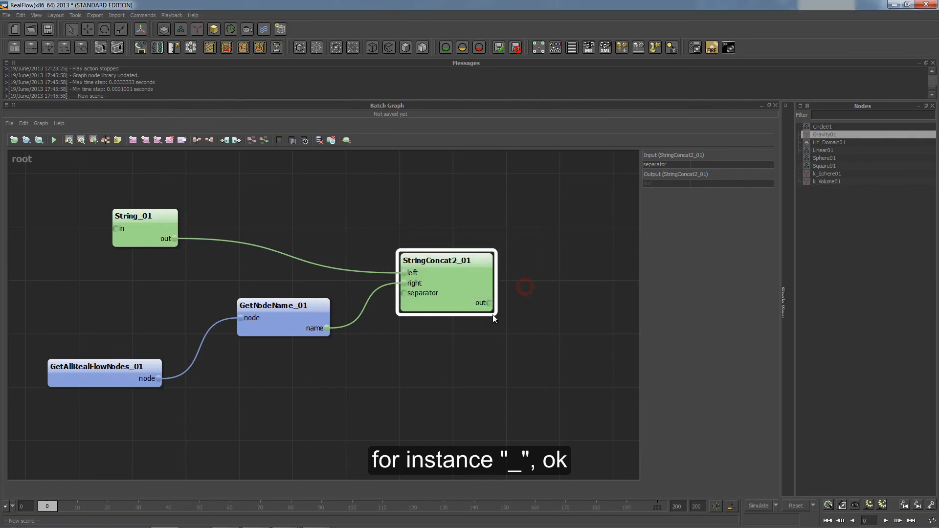
Add a SetNodeName node and place it to the lower right of StringConcat2_01.
middle_drag(445, 294, 431, 272)
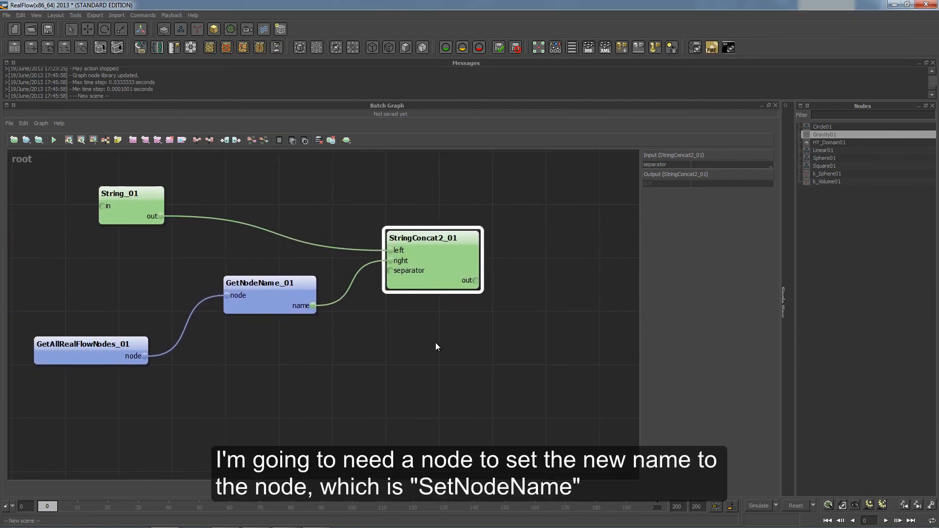
right_click(436, 343)
text(set)
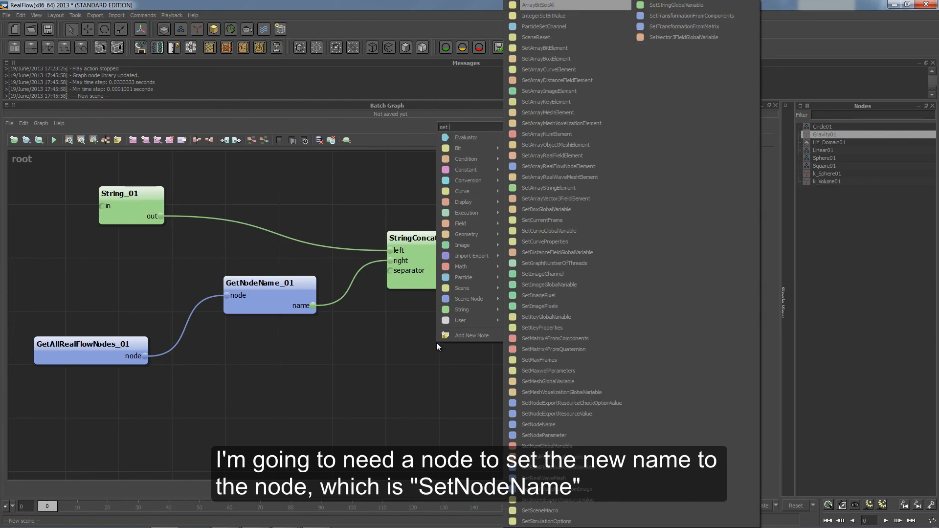
text( name)
key(Return)
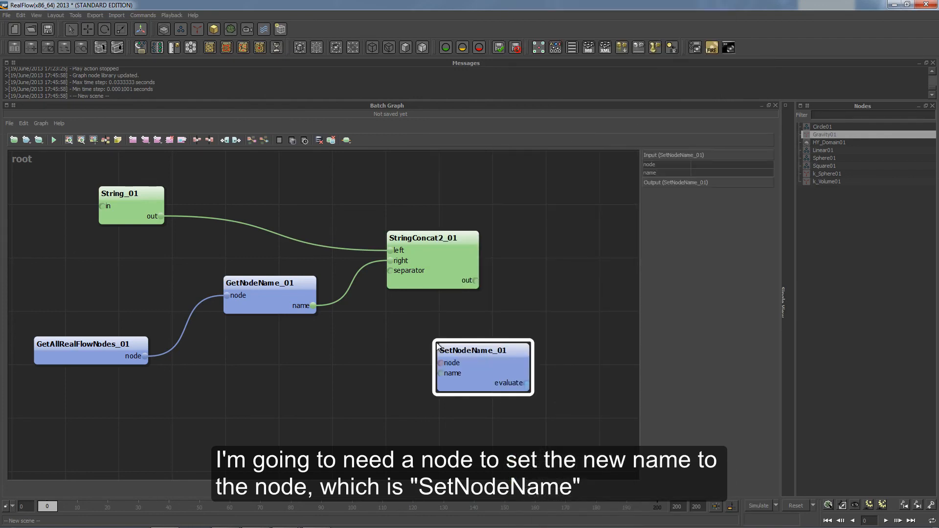
drag(499, 353, 584, 302)
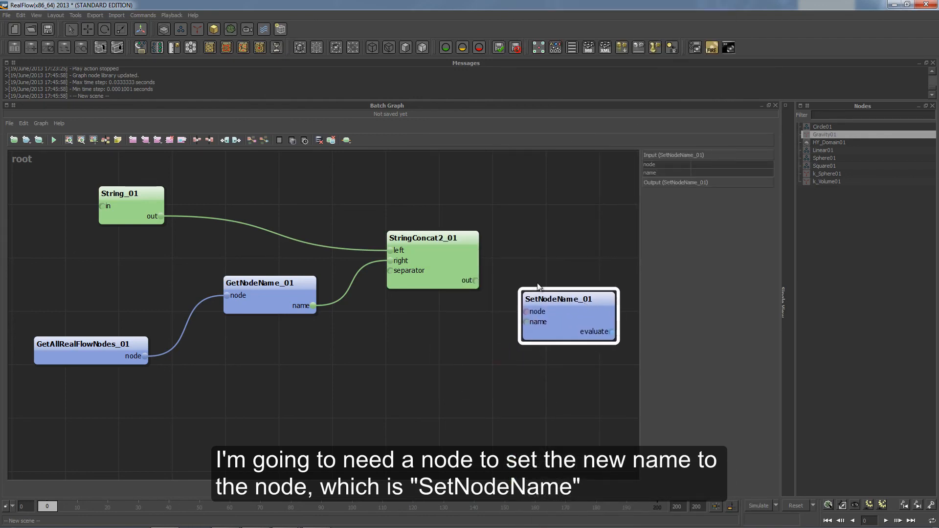
Connect StringConcat2_01's out to the name input of SetNodeName_01 and GetAllRealFlowNodes_01's node to its node input.
drag(476, 281, 546, 339)
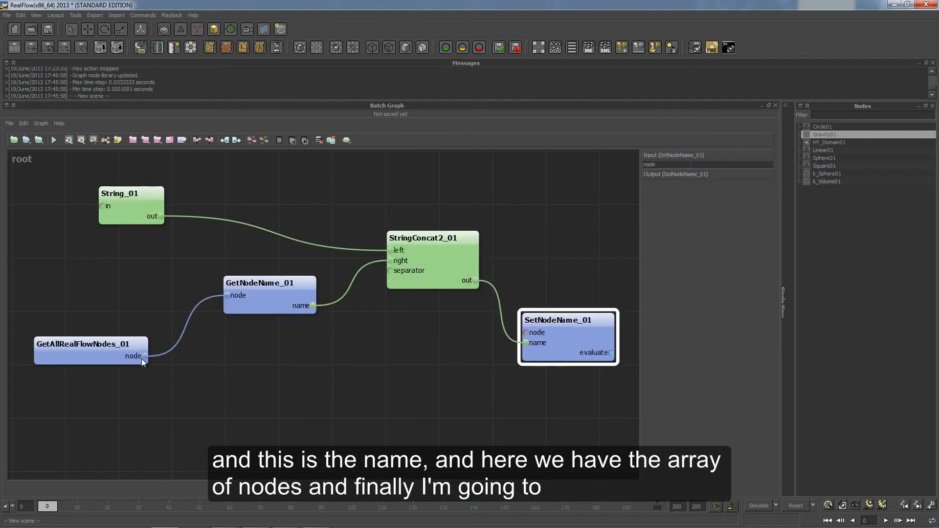
drag(150, 358, 526, 335)
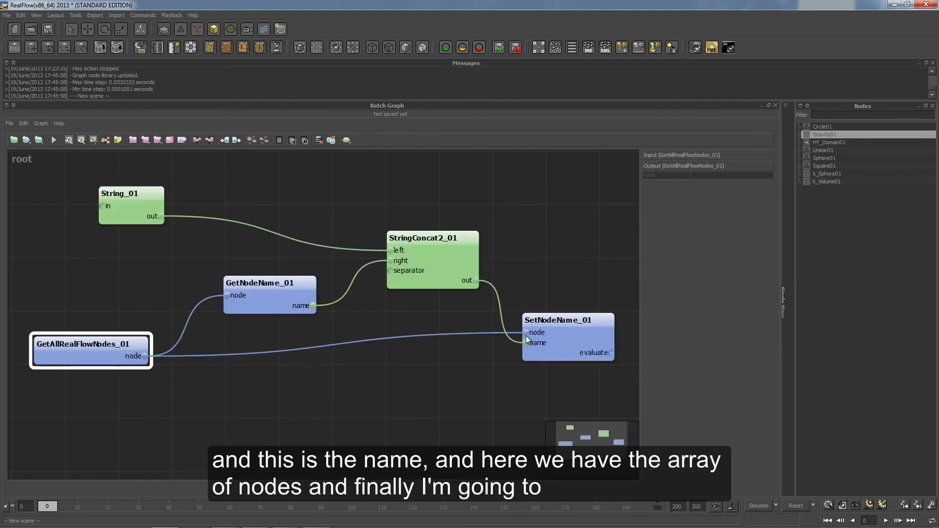
Connect SetNodeName_01's free evaluate output to a new Evaluator node and move the Evaluator slightly down.
middle_drag(527, 312, 413, 250)
scroll(413, 250, down, 1)
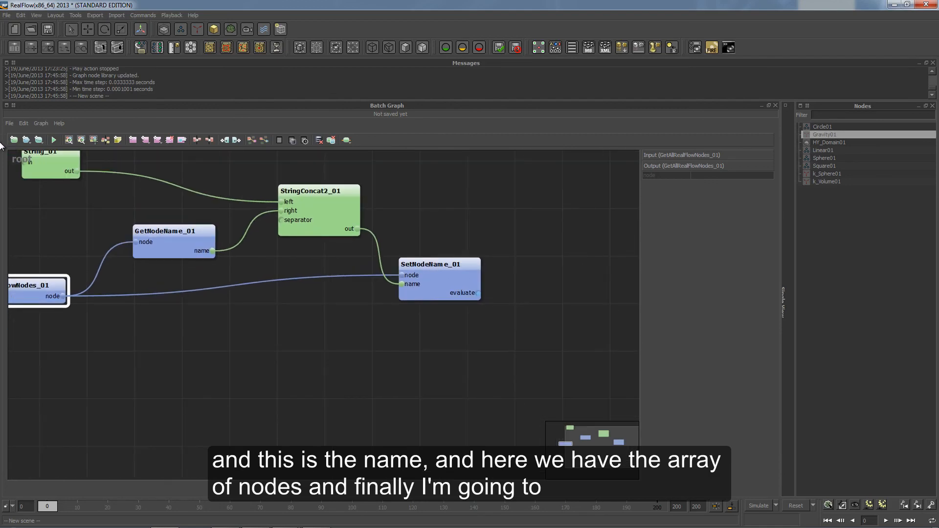
right_click(463, 272)
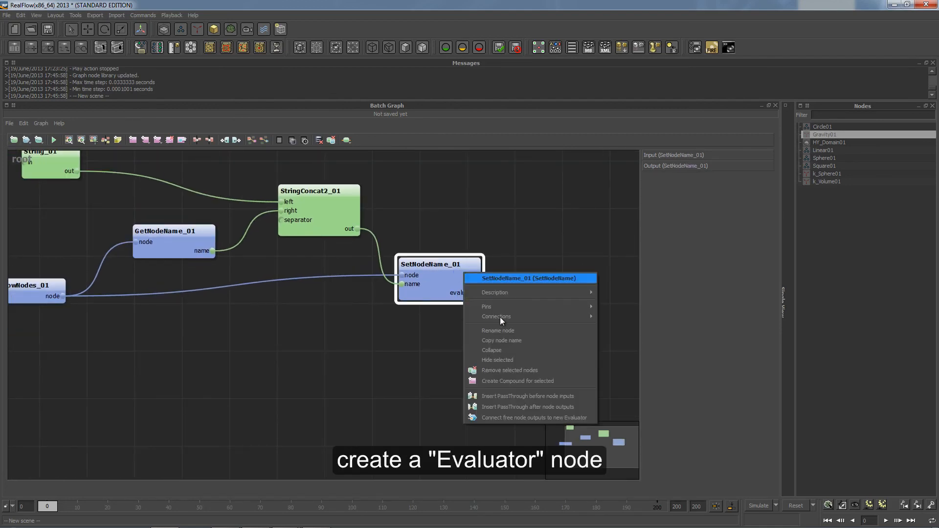
click(537, 416)
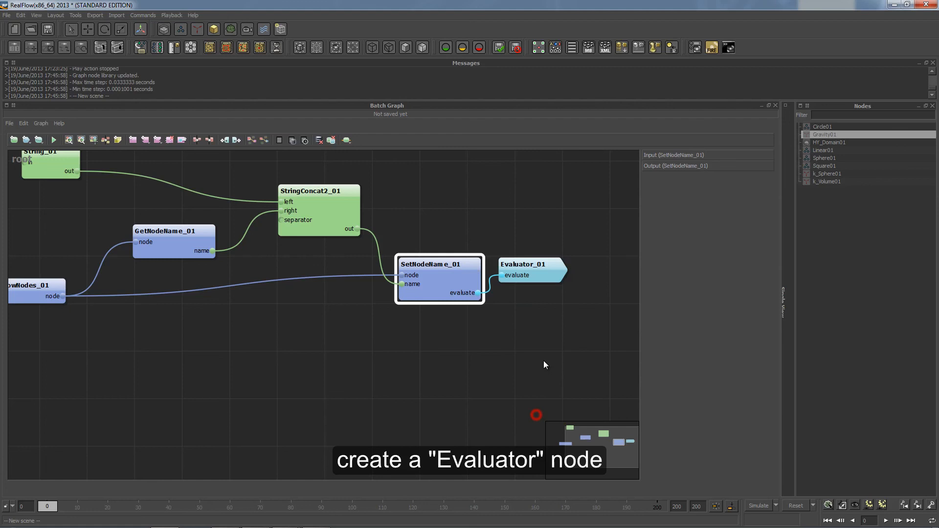
click(532, 273)
drag(531, 273, 536, 314)
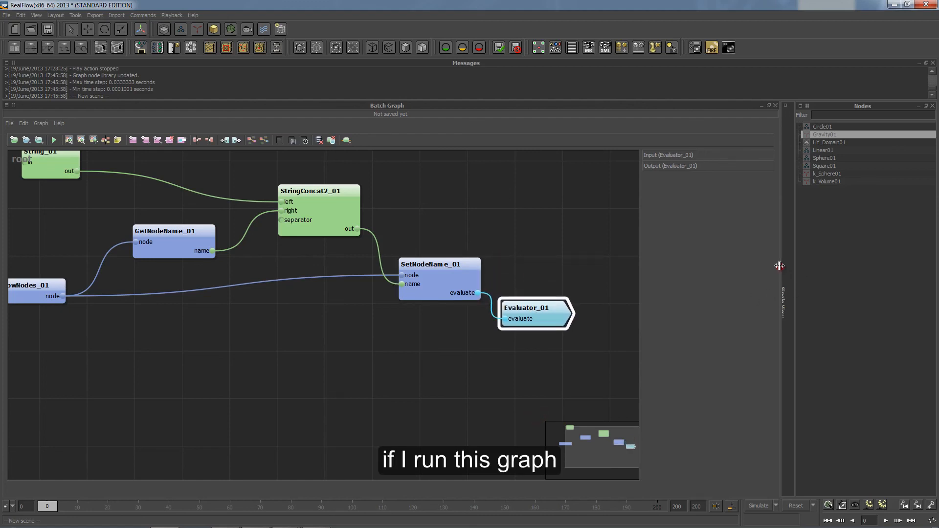
Run the graph to prefix all scene node names, widening the Nodes list for the run and narrowing it again.
drag(778, 267, 395, 293)
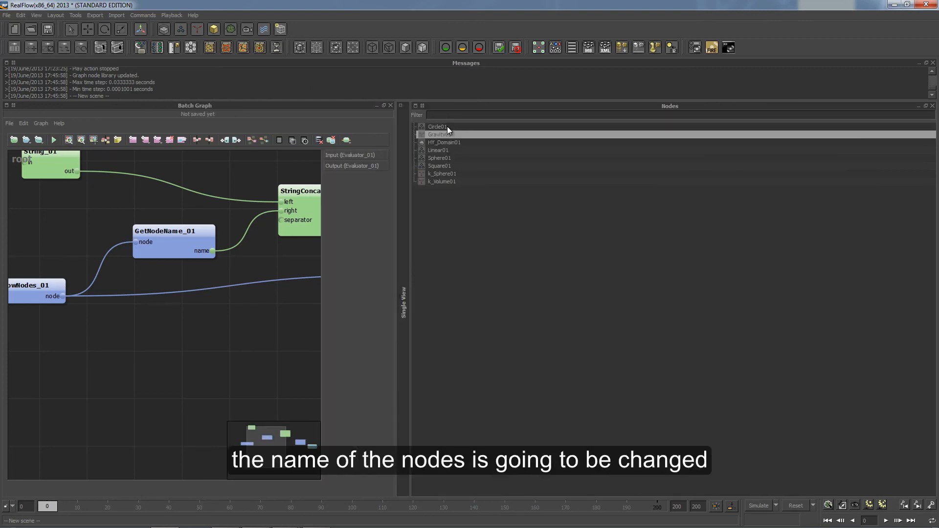
click(451, 204)
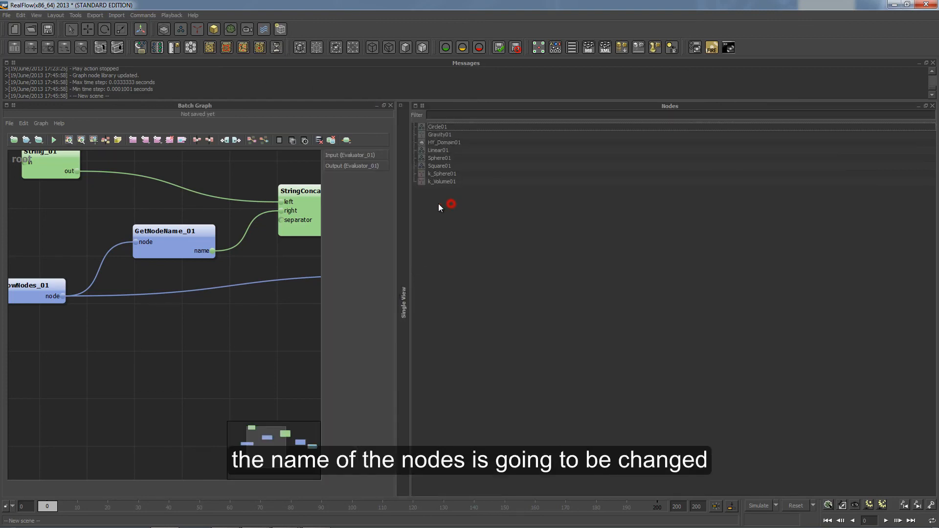
click(54, 140)
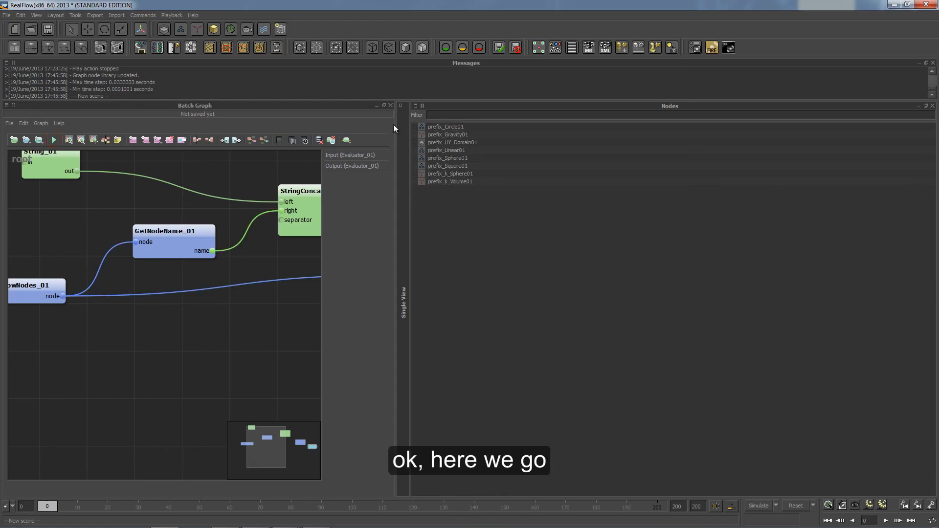
drag(397, 127, 812, 147)
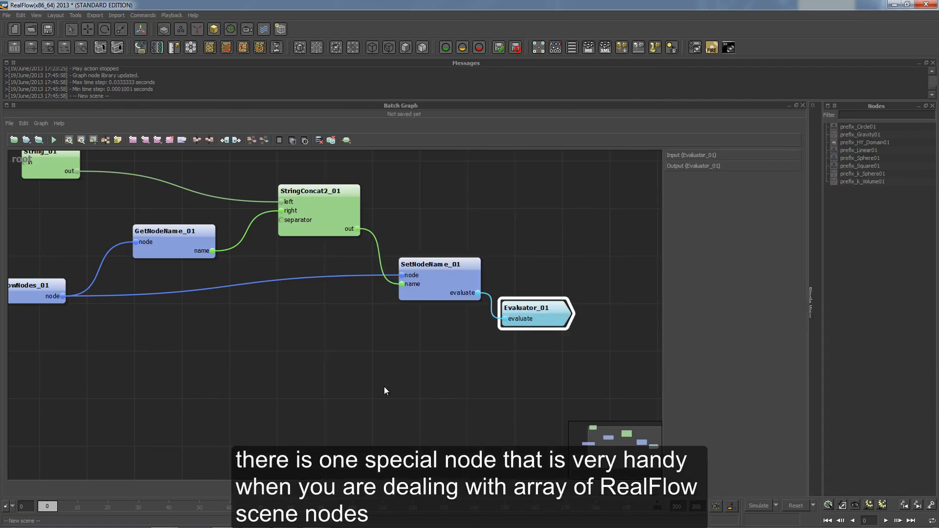
Add a NodeDemux node below the existing graph and connect GetAllRealFlowNodes_01's node output to its node input.
middle_drag(319, 329, 459, 335)
scroll(421, 314, down, 1)
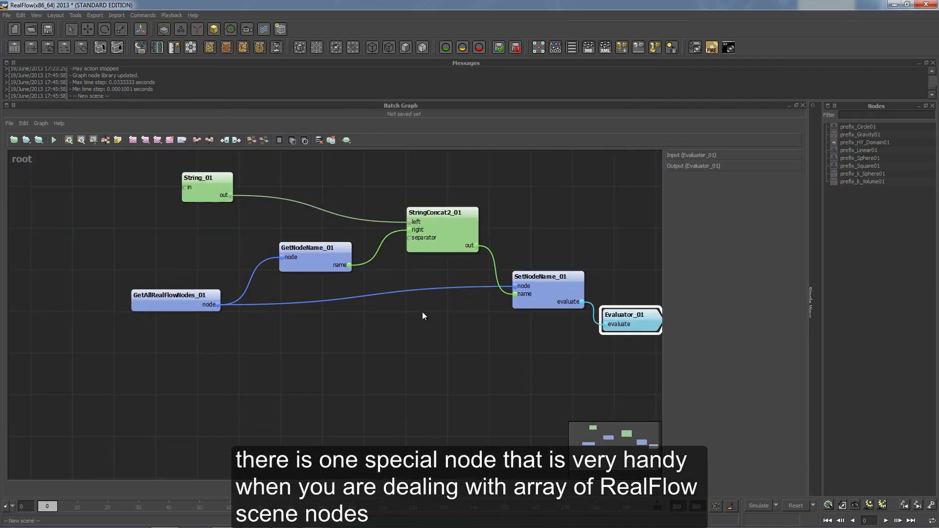
middle_drag(401, 301, 342, 272)
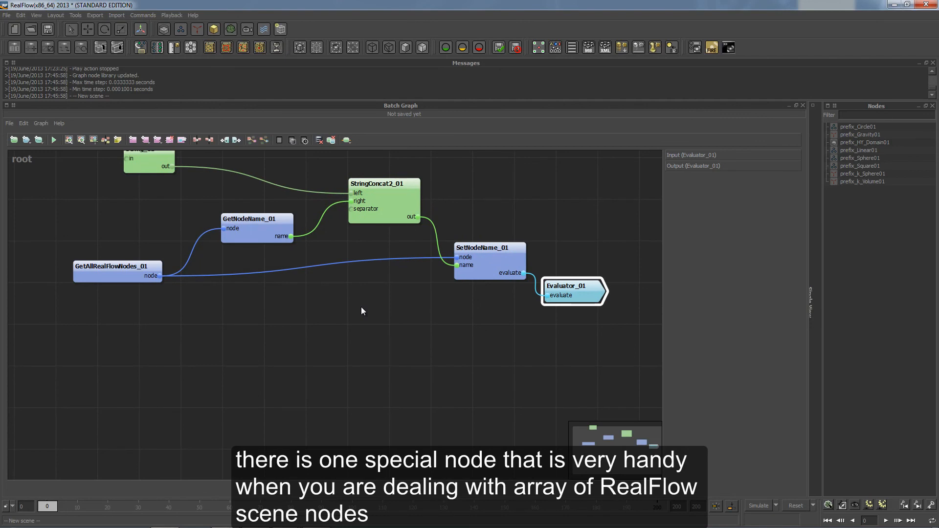
click(334, 313)
right_click(333, 312)
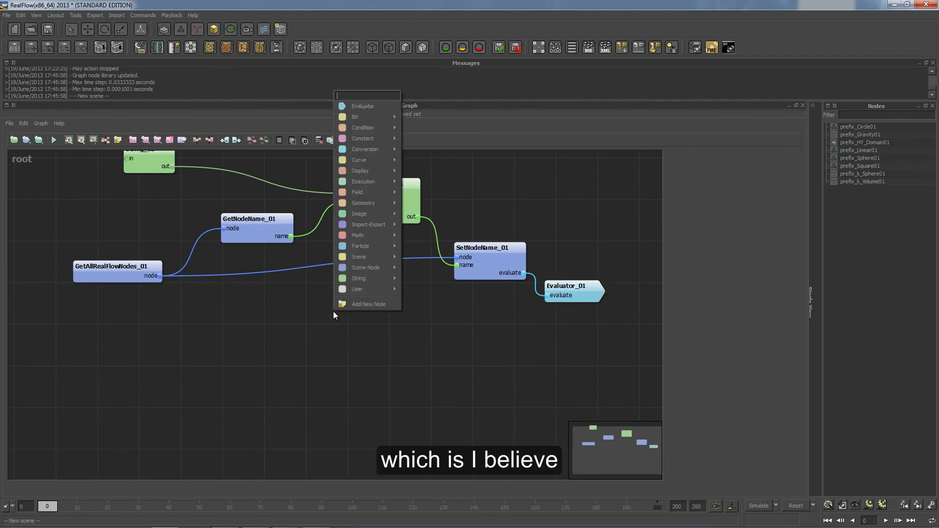
text(nodede)
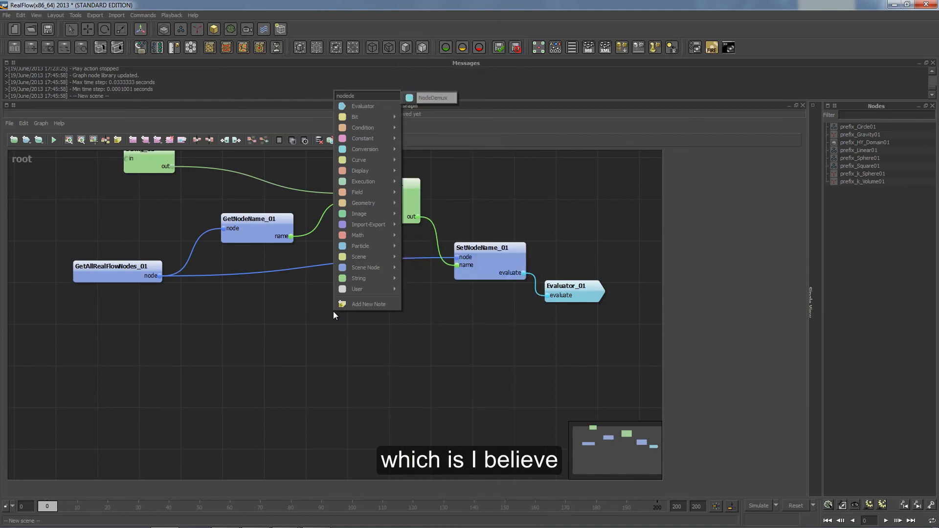
key(Return)
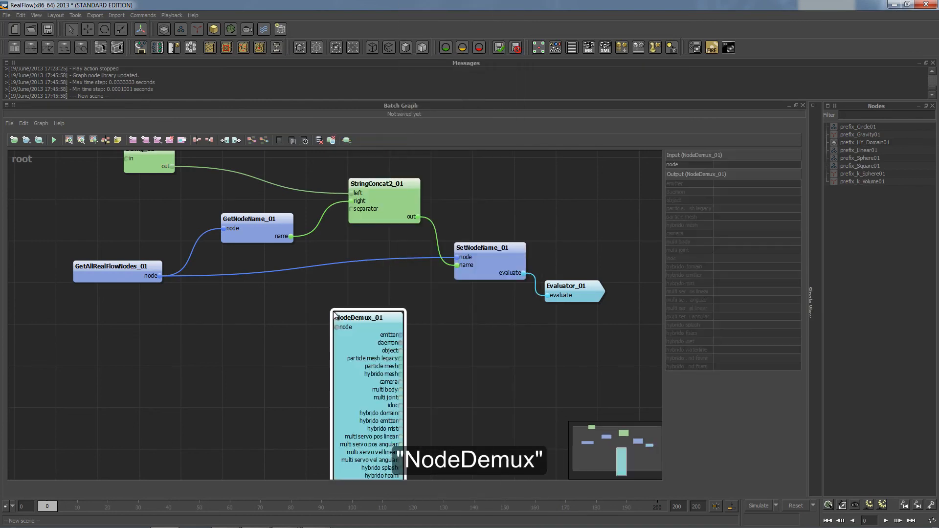
click(355, 330)
drag(371, 283, 353, 294)
middle_drag(512, 309, 548, 230)
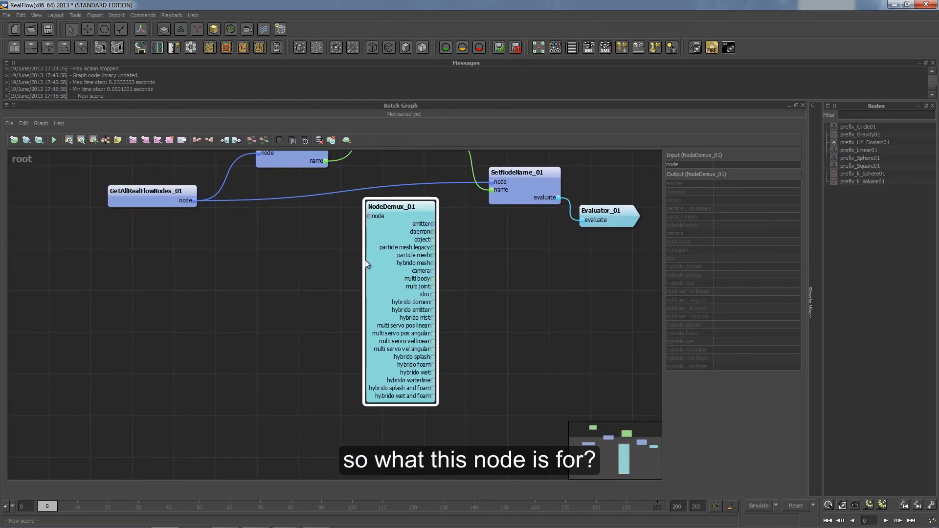
drag(401, 240, 401, 252)
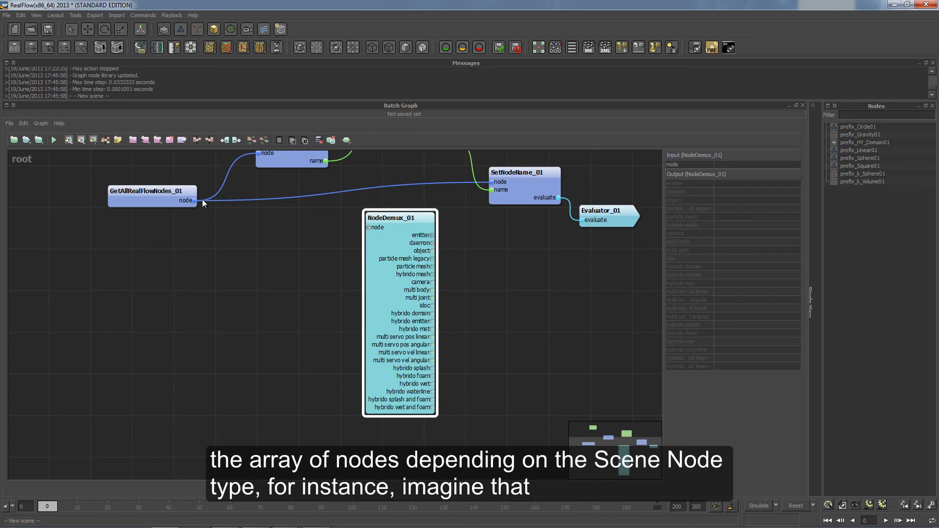
drag(196, 200, 369, 227)
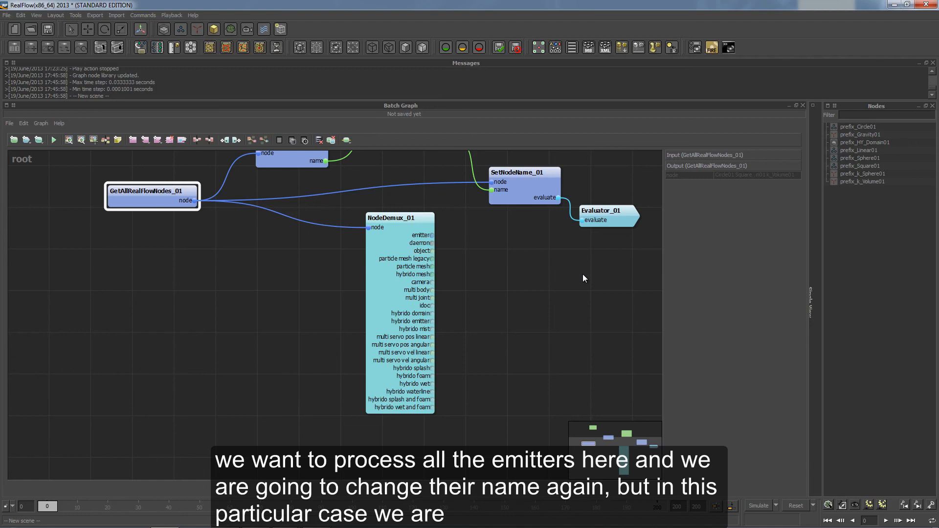
Move NodeDemux_01 closer to GetAllRealFlowNodes_01 and shift the string, name and Evaluator nodes to the right to make room.
middle_drag(486, 283, 443, 329)
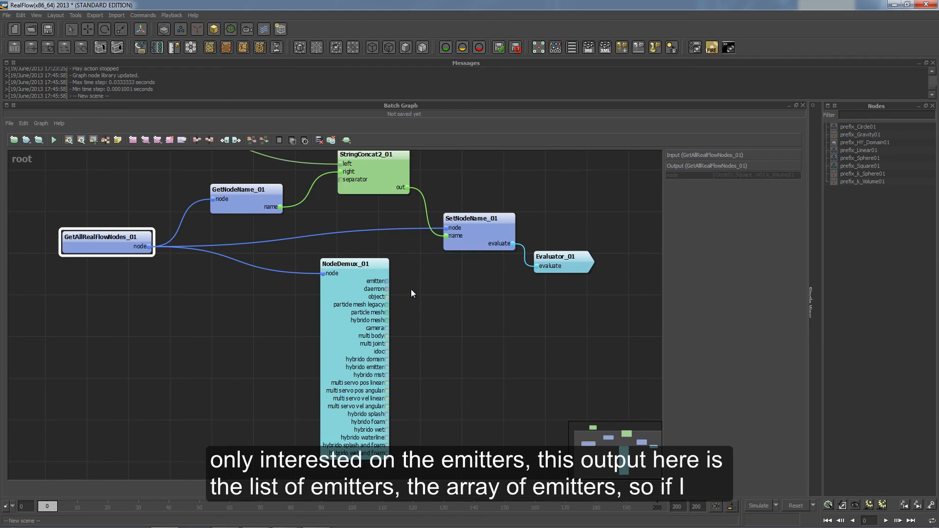
drag(391, 286, 310, 290)
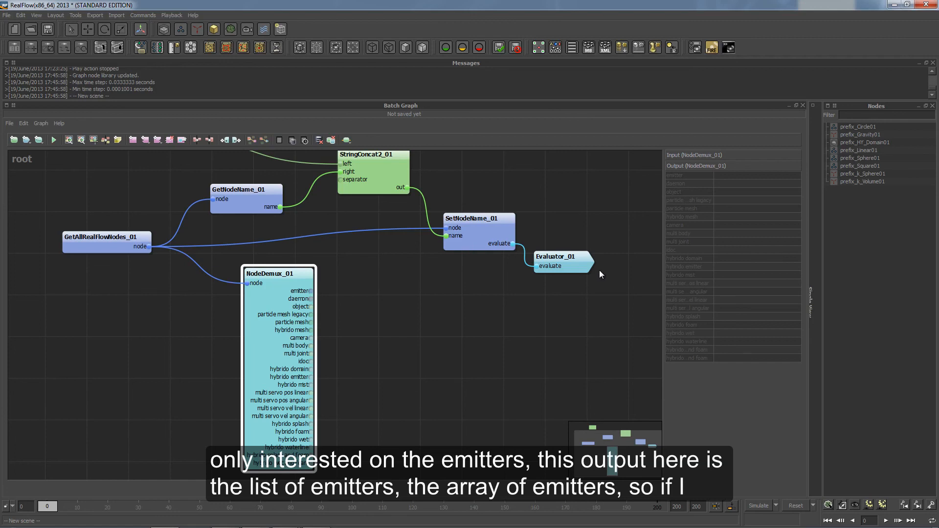
scroll(253, 214, down, 2)
drag(189, 163, 533, 273)
click(238, 183)
drag(189, 182, 485, 260)
drag(530, 270, 530, 268)
drag(284, 232, 405, 225)
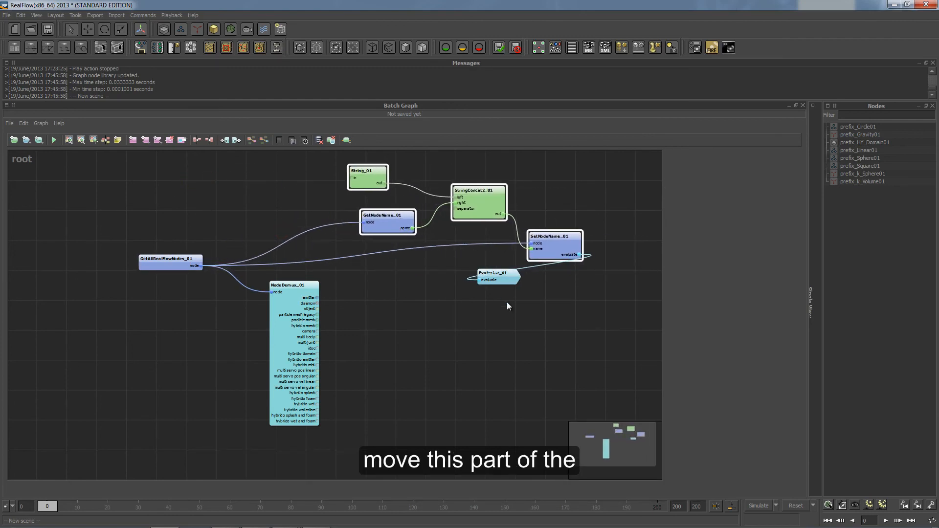
drag(504, 278, 610, 278)
scroll(391, 293, up, 2)
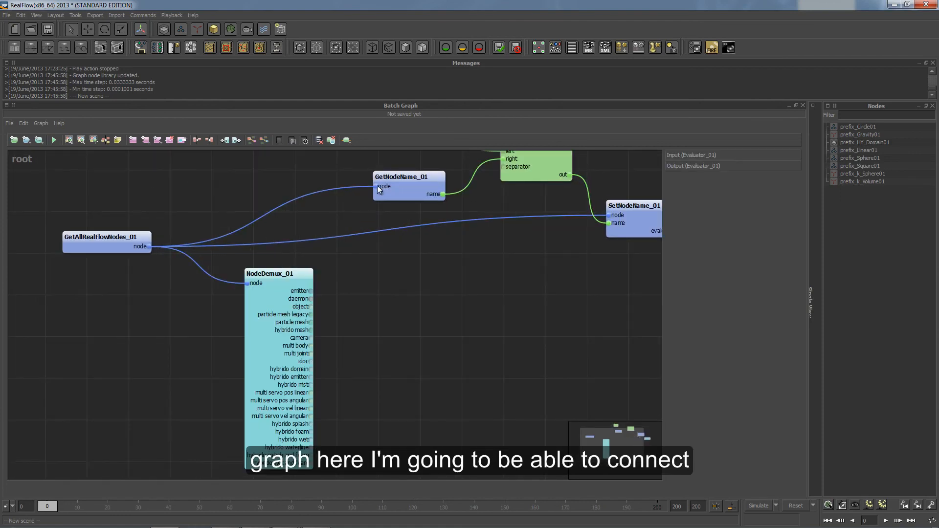
Replace the GetAllRealFlowNodes_01 links into GetNodeName_01 and SetNodeName_01 with connections from NodeDemux_01's emitter output to both node inputs.
mouse_move(376, 184)
mouse_down()
mouse_move(335, 193)
mouse_move(316, 299)
mouse_move(379, 176)
mouse_move(375, 187)
mouse_up()
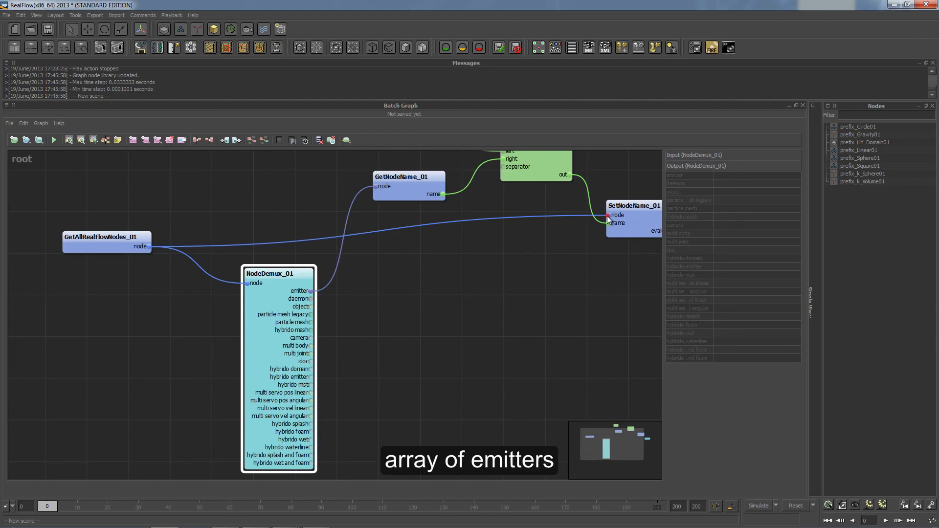
drag(609, 216, 531, 232)
drag(310, 292, 610, 216)
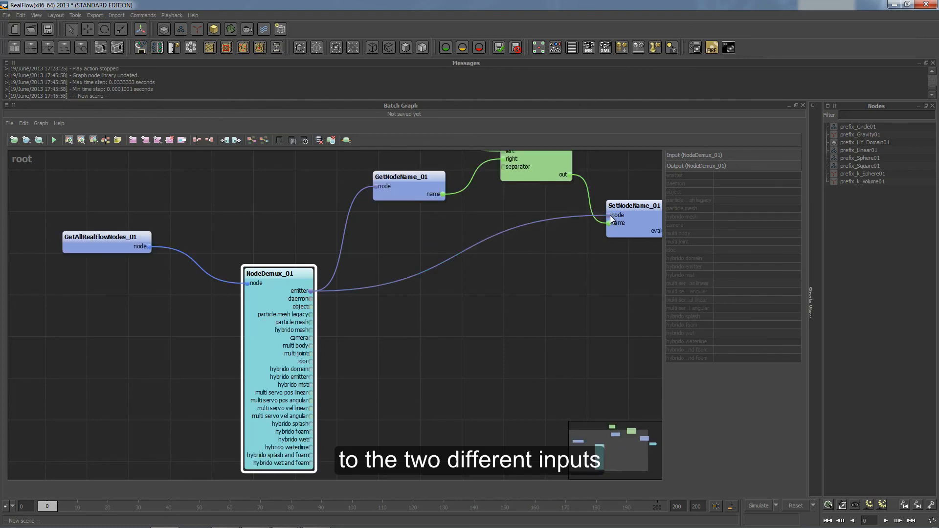
Change the input value of String_01 to "emitter" so the graph uses a different name prefix.
right_click(610, 215)
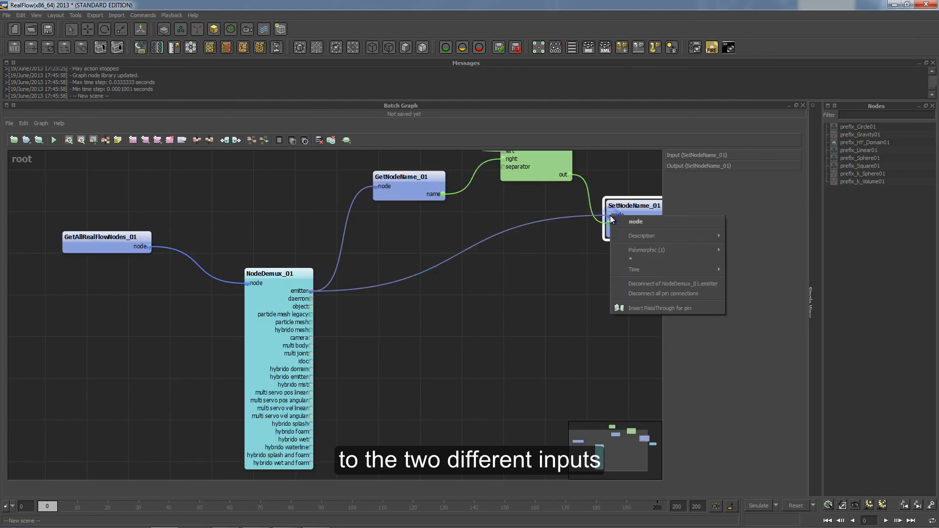
click(533, 263)
middle_drag(354, 319, 263, 357)
middle_drag(434, 351, 392, 404)
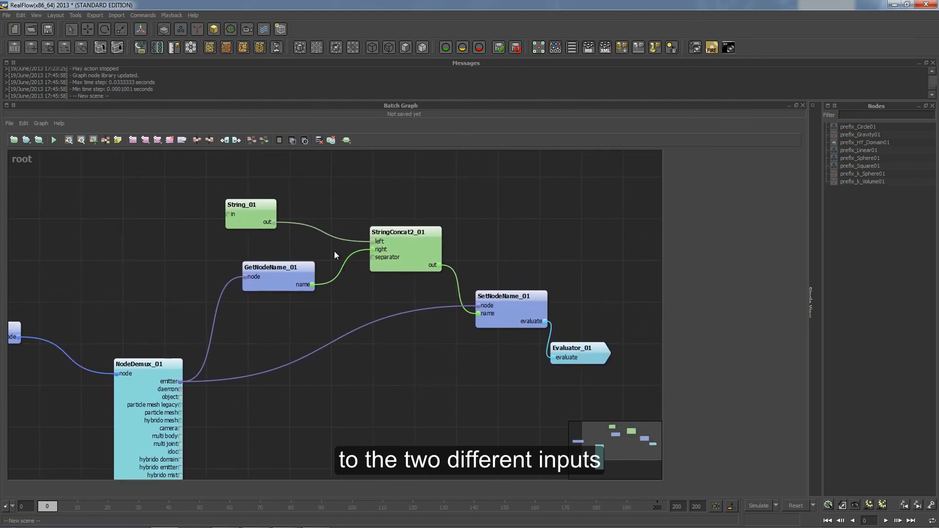
click(249, 208)
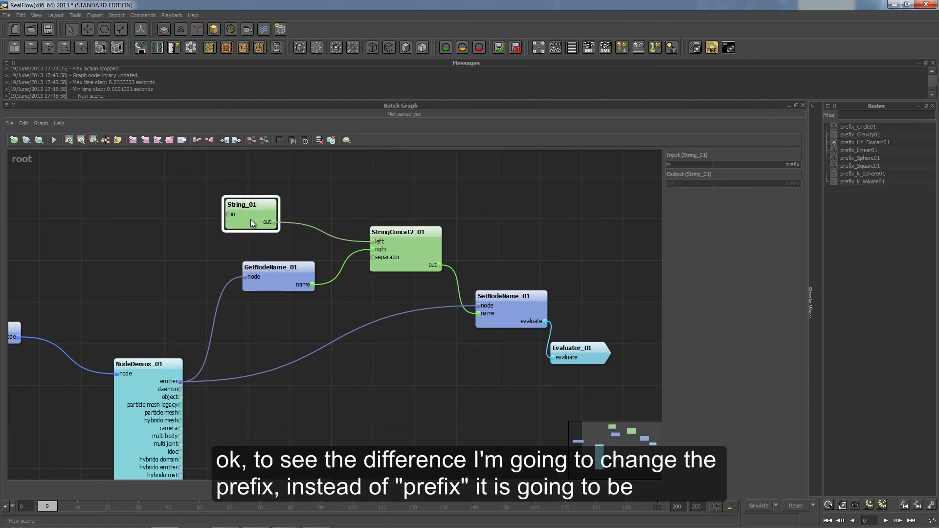
double_click(227, 216)
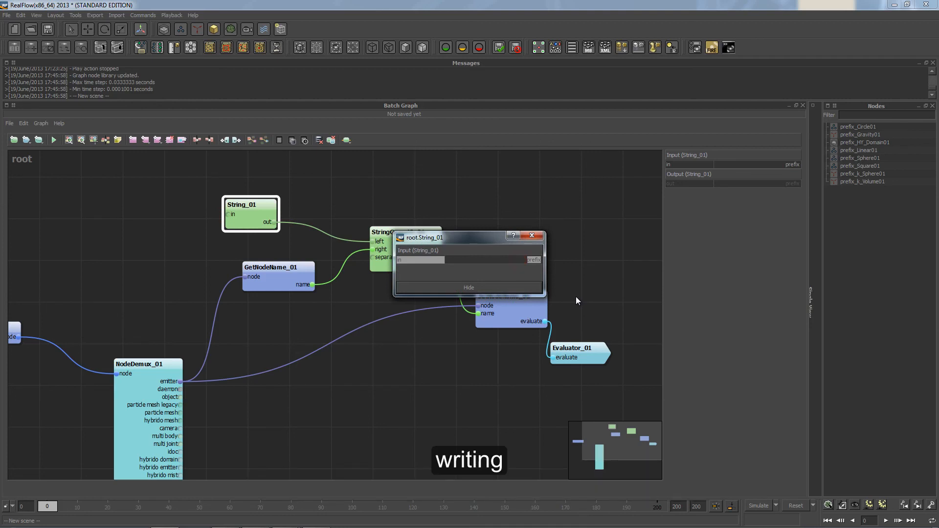
text(emitt)
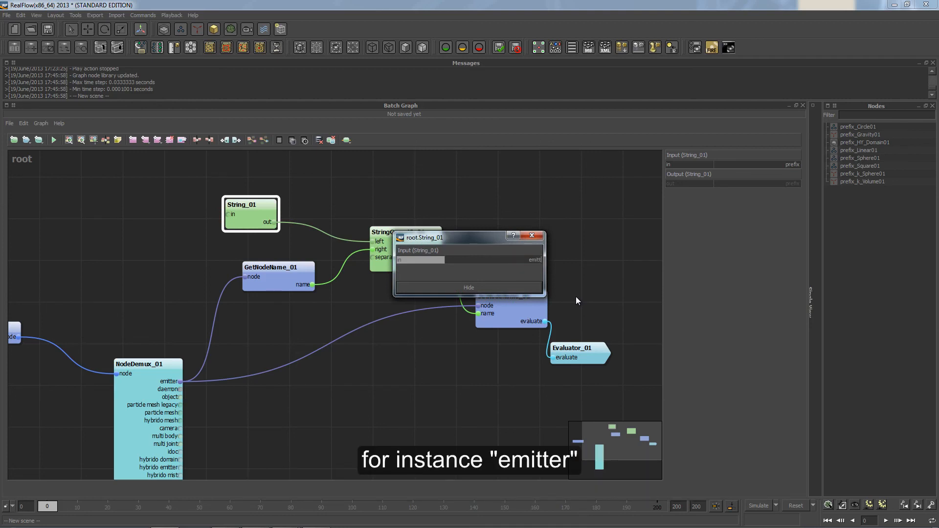
text(er)
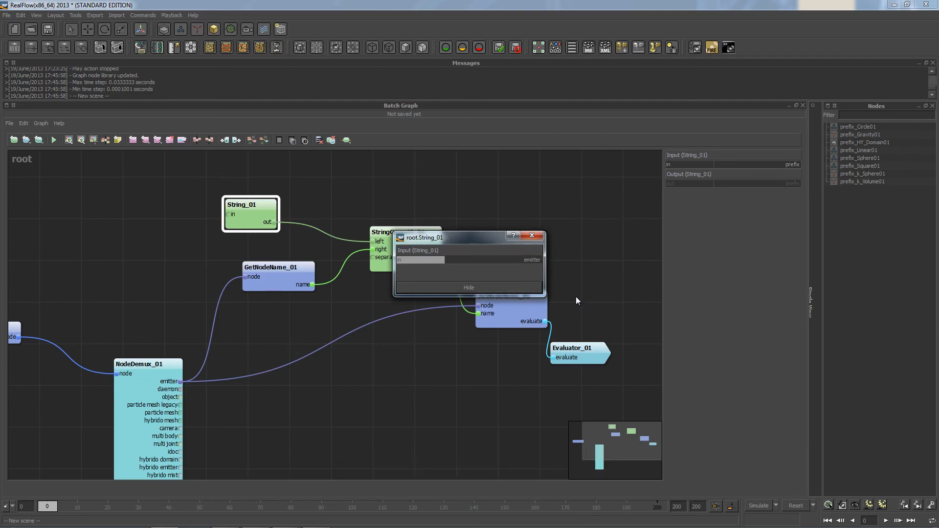
click(527, 290)
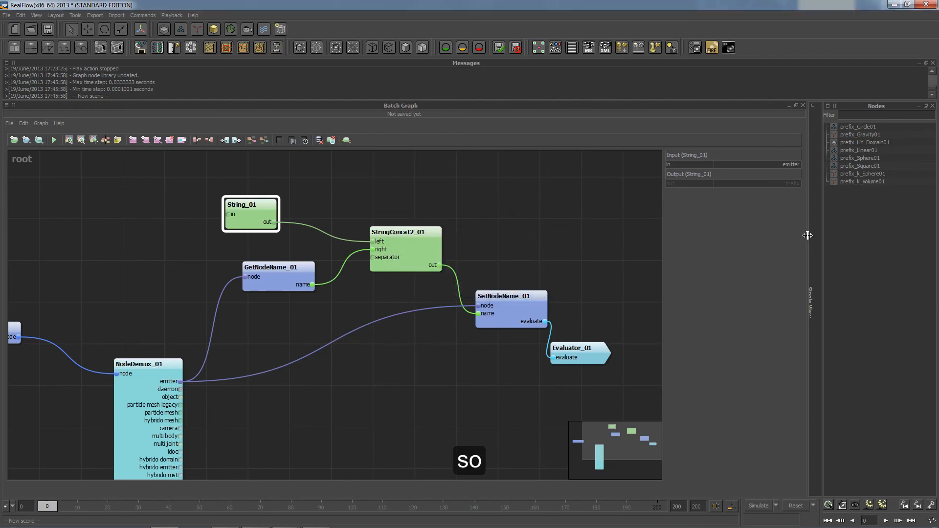
Widen the Nodes list and run the graph to add the emitter prefix to the scene's emitters only.
drag(807, 235, 313, 259)
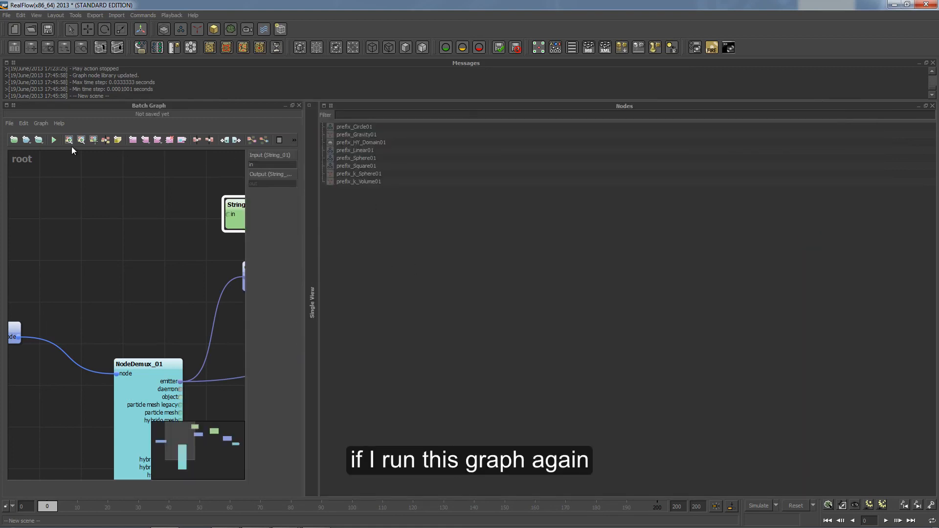
click(52, 140)
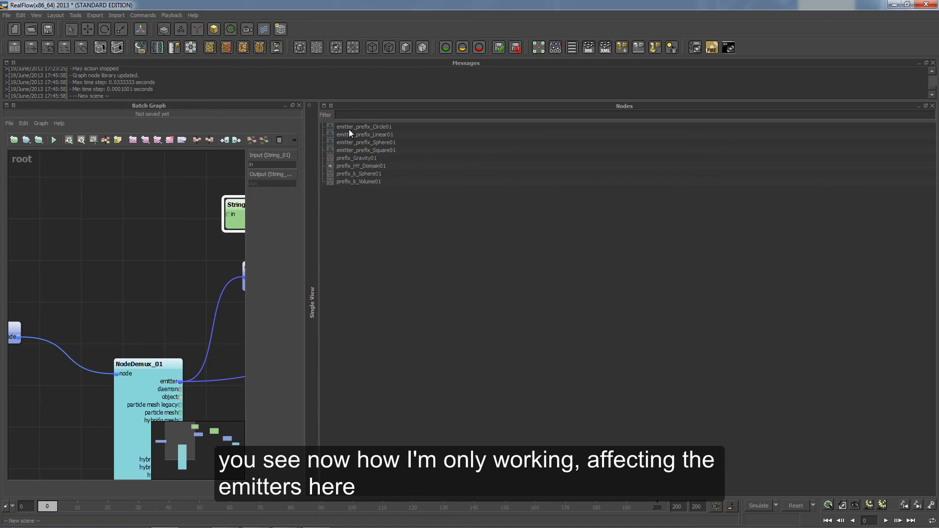
mouse_move(177, 269)
middle_down()
mouse_move(169, 231)
mouse_move(137, 171)
mouse_move(167, 249)
mouse_move(181, 251)
middle_up()
scroll(155, 231, down, 1)
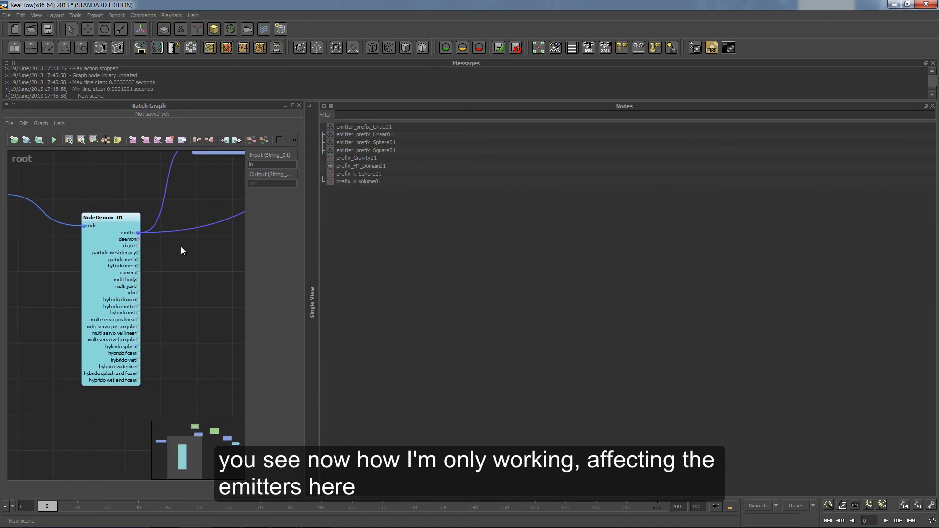